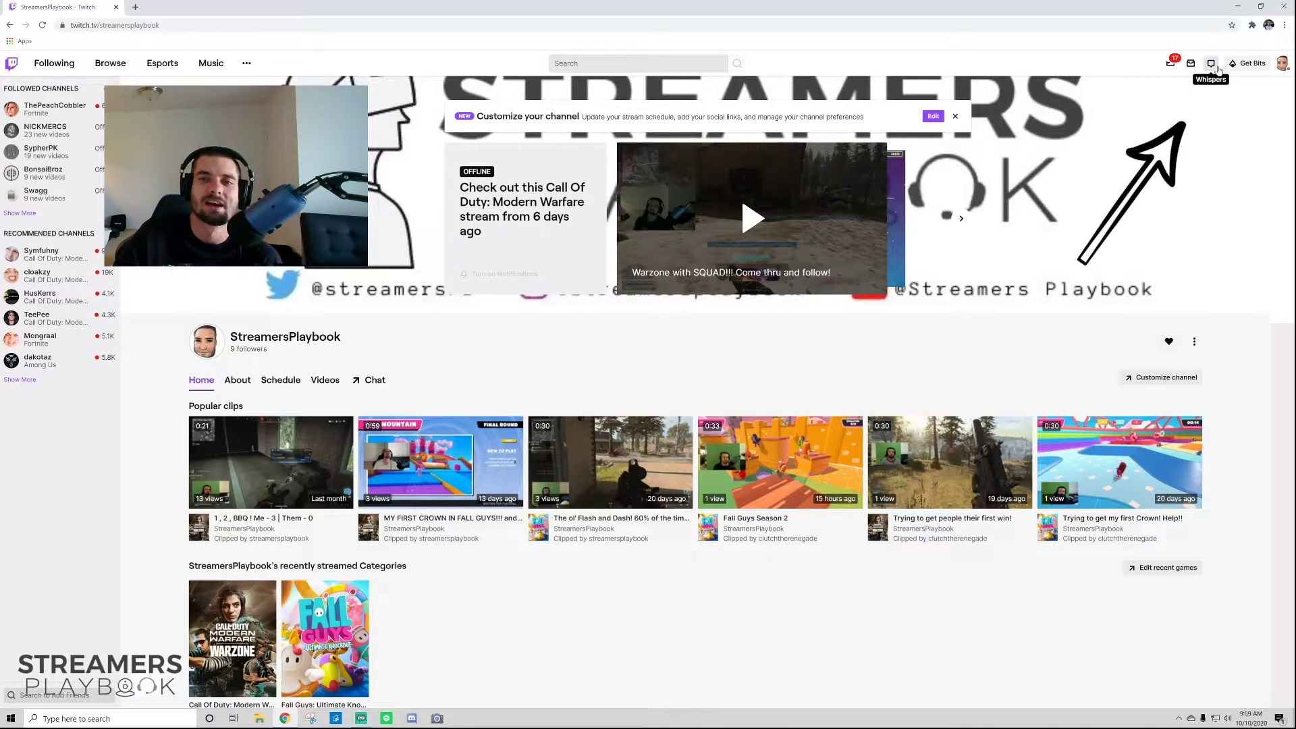
{"action": "left_click", "coordinate": [1212, 63]}
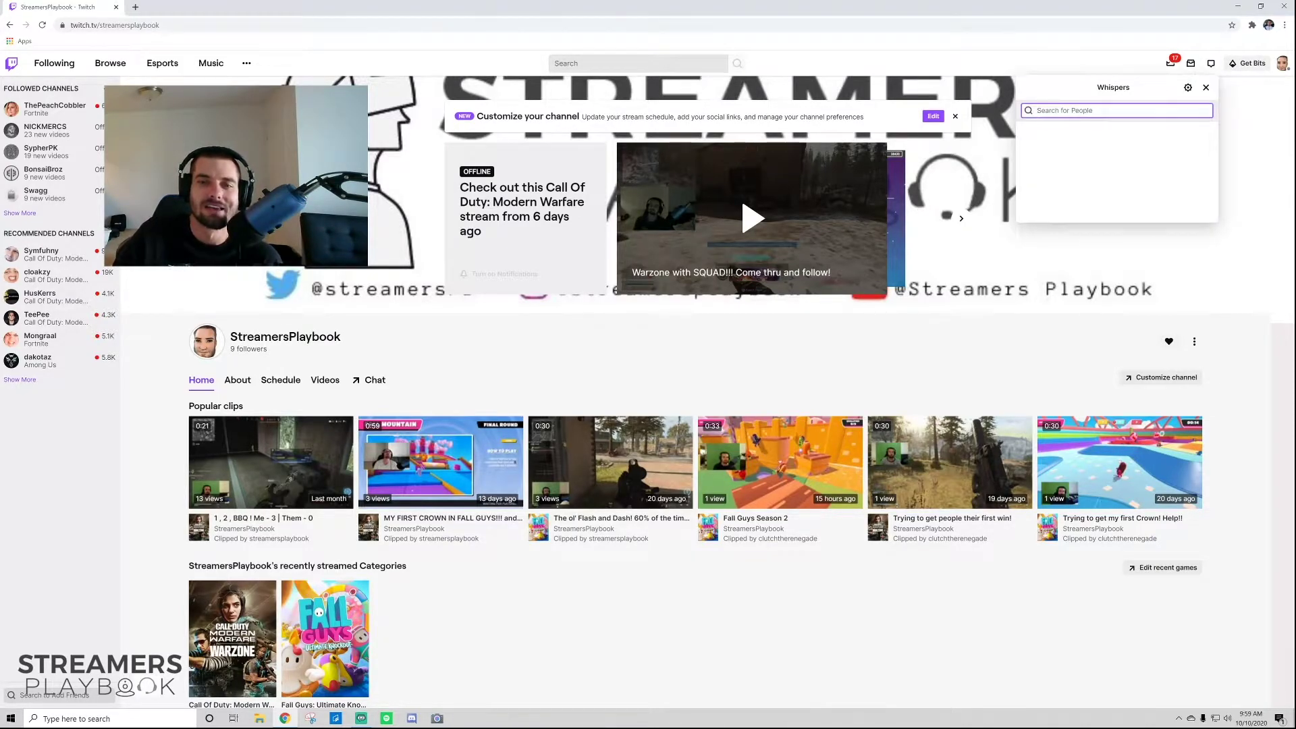
{"action": "type", "text": "res"}
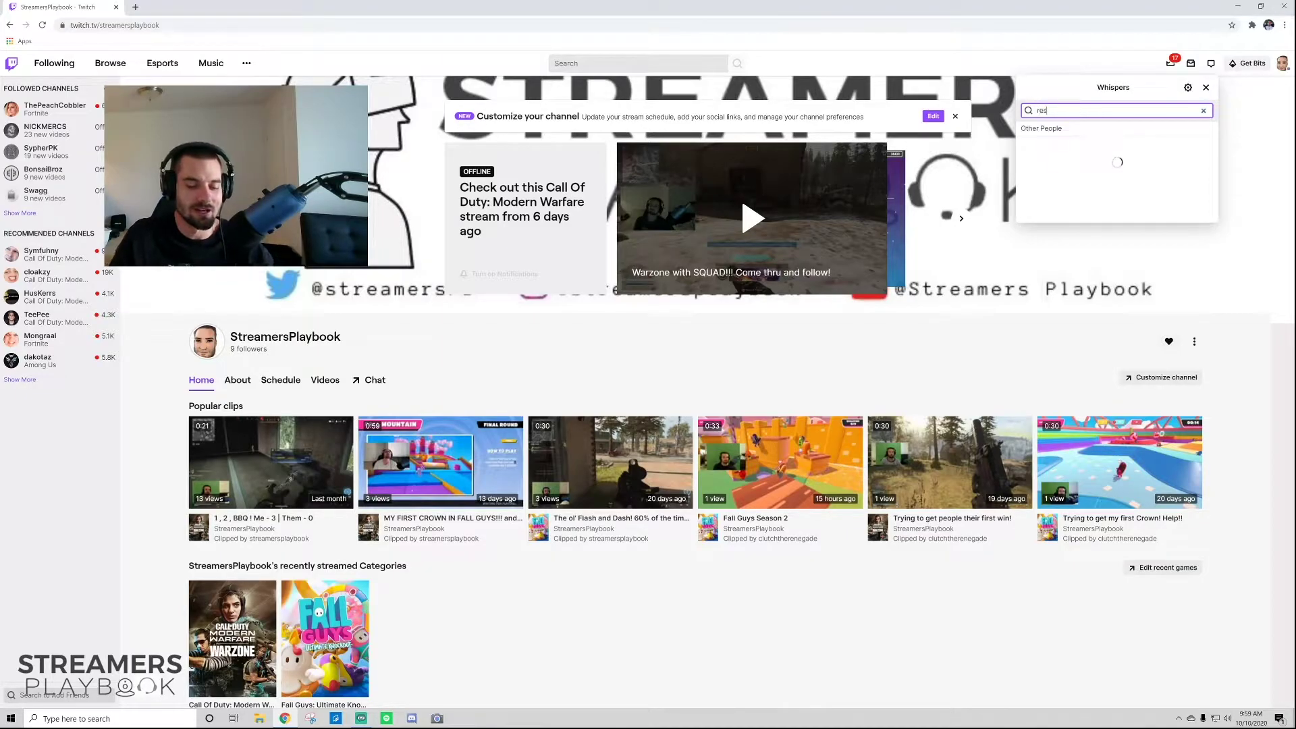
{"action": "type", "text": "pectthep"}
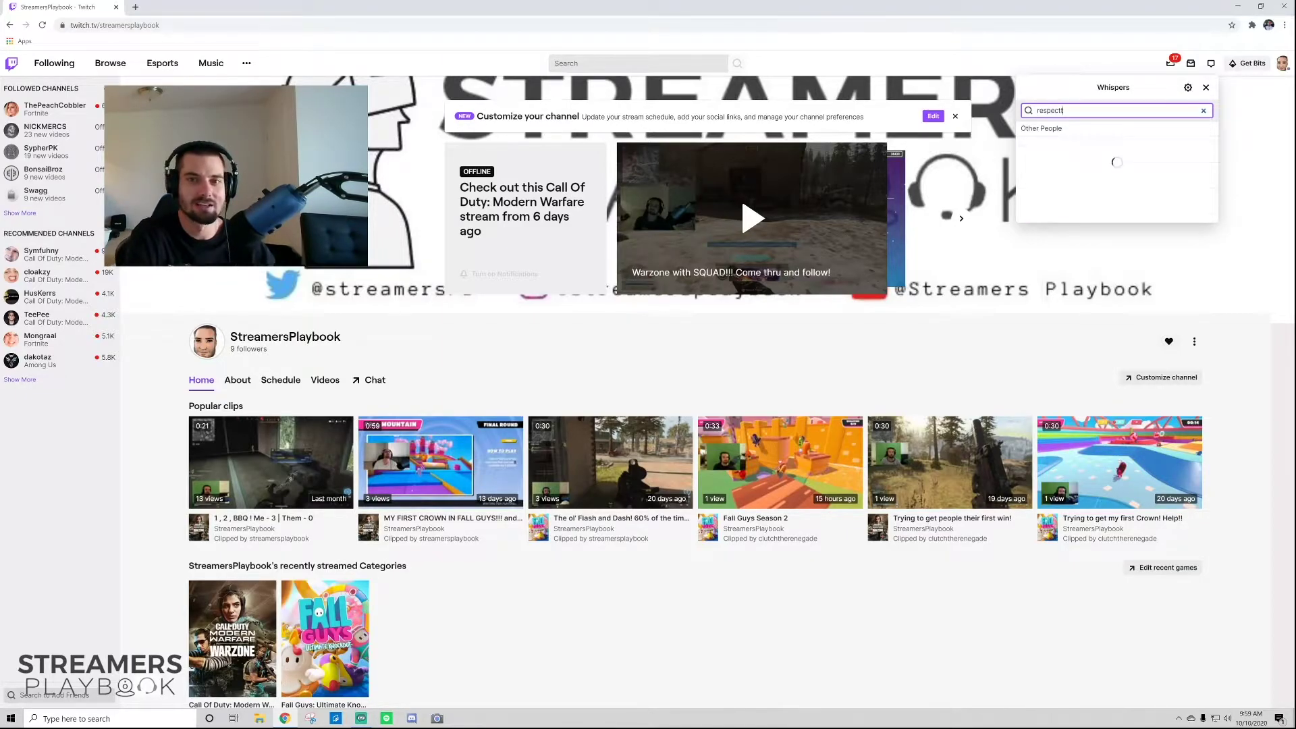
{"action": "type", "text": "utin"}
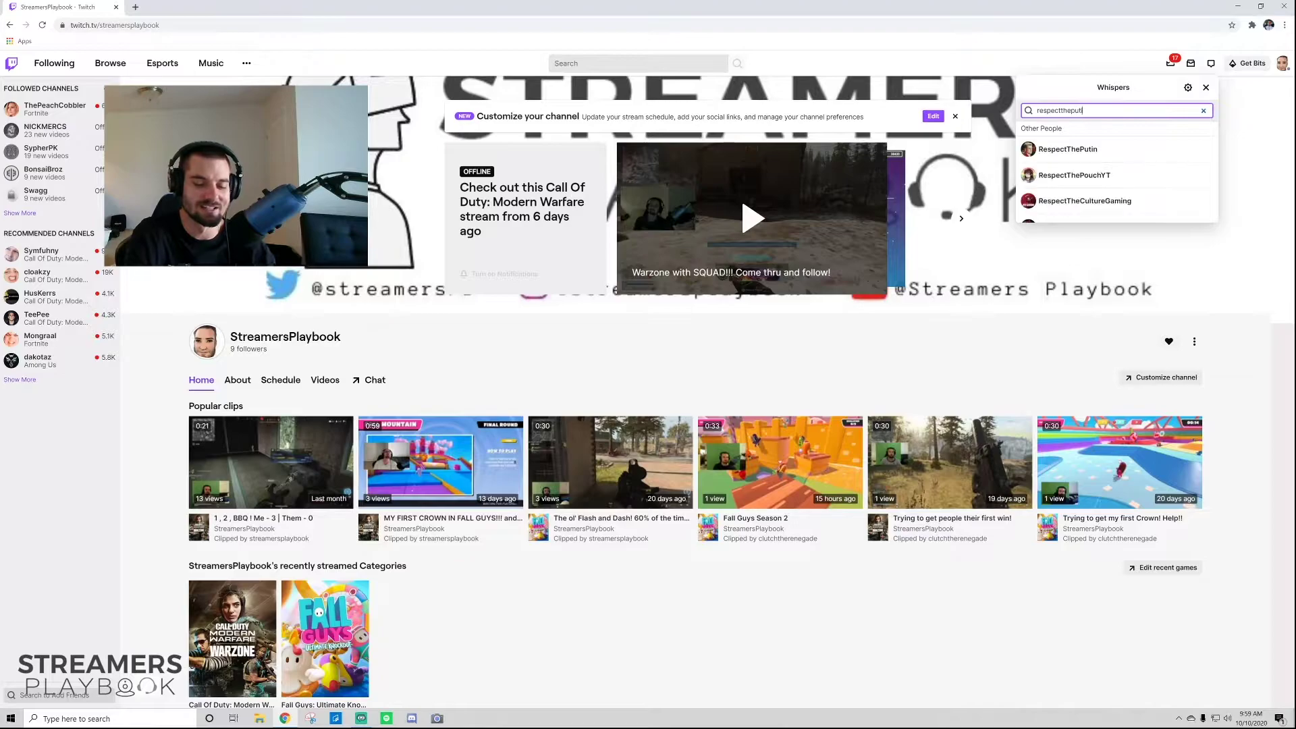
{"action": "left_click", "coordinate": [1113, 153]}
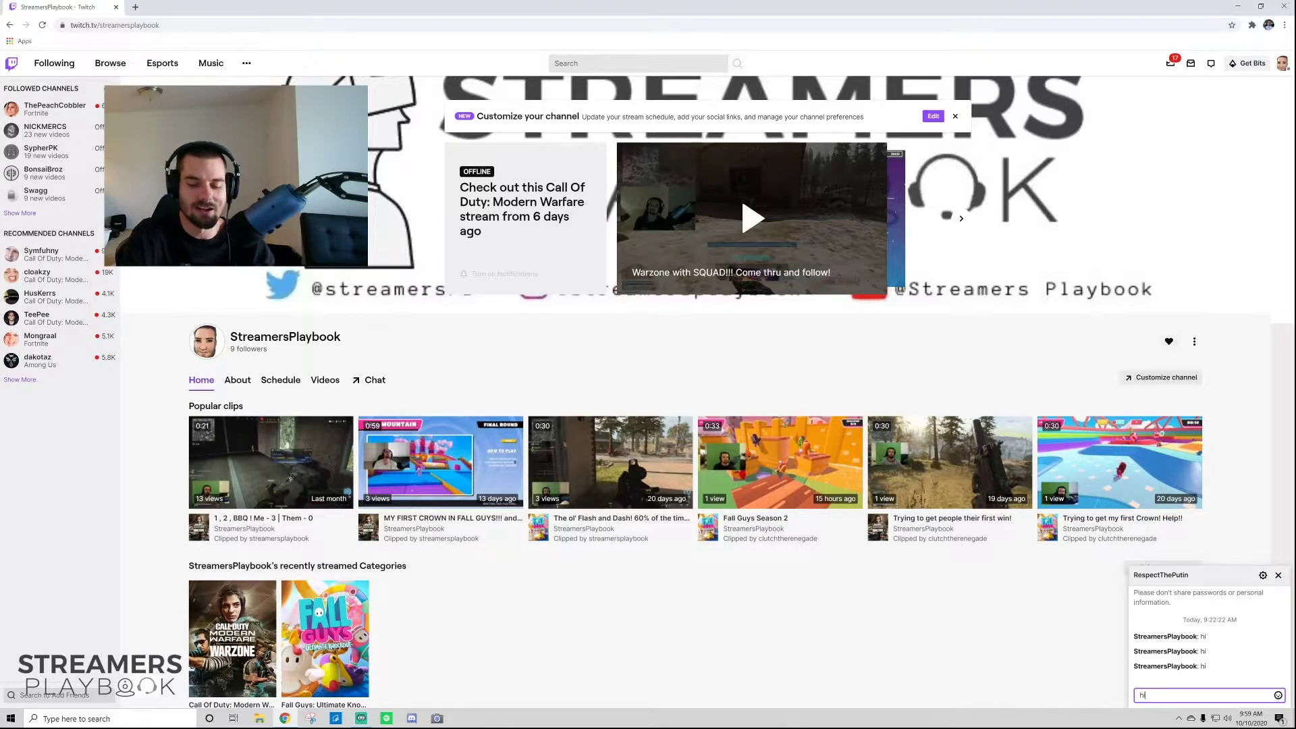
{"action": "type", "text": "hi"}
{"action": "key", "text": "Return"}
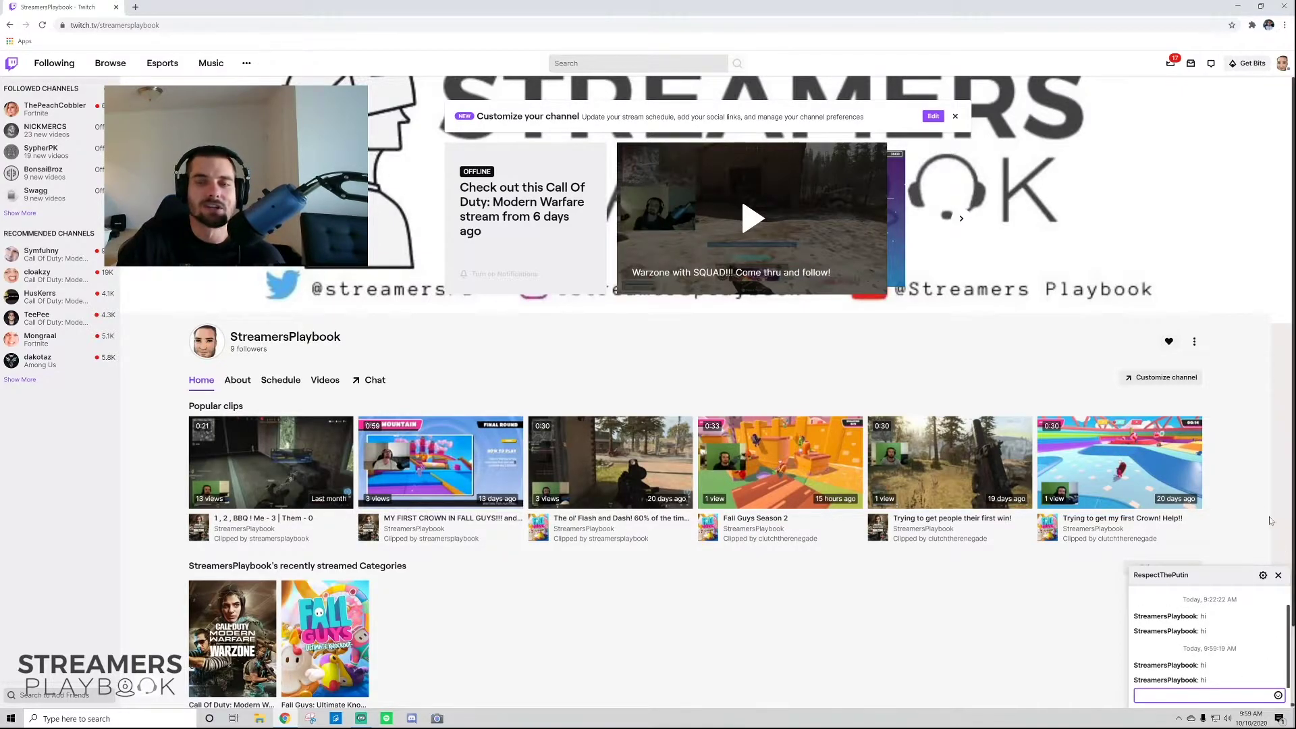
- Close the RespectThePutin chat, reopen it from the whispers list, and close it again
{"action": "left_click", "coordinate": [1279, 575]}
{"action": "left_click", "coordinate": [1211, 63]}
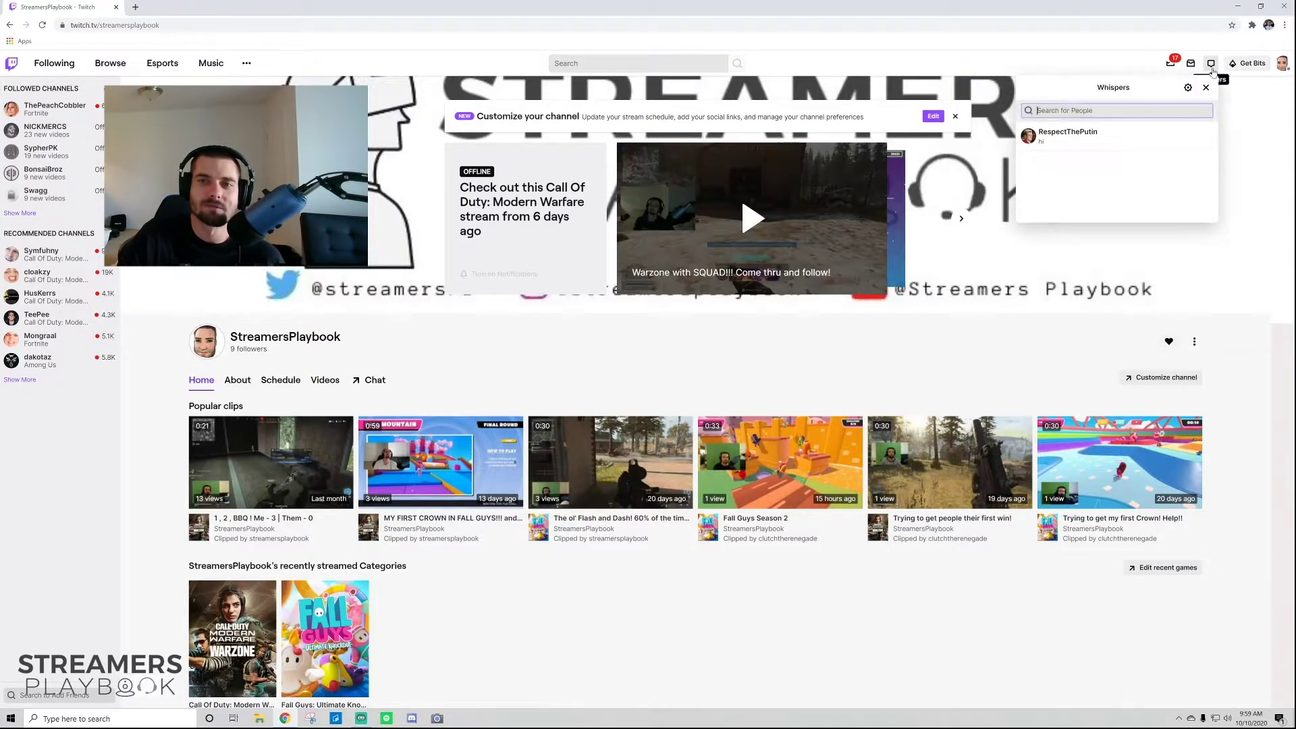
{"action": "left_click", "coordinate": [1092, 139]}
{"action": "left_click", "coordinate": [1279, 574]}
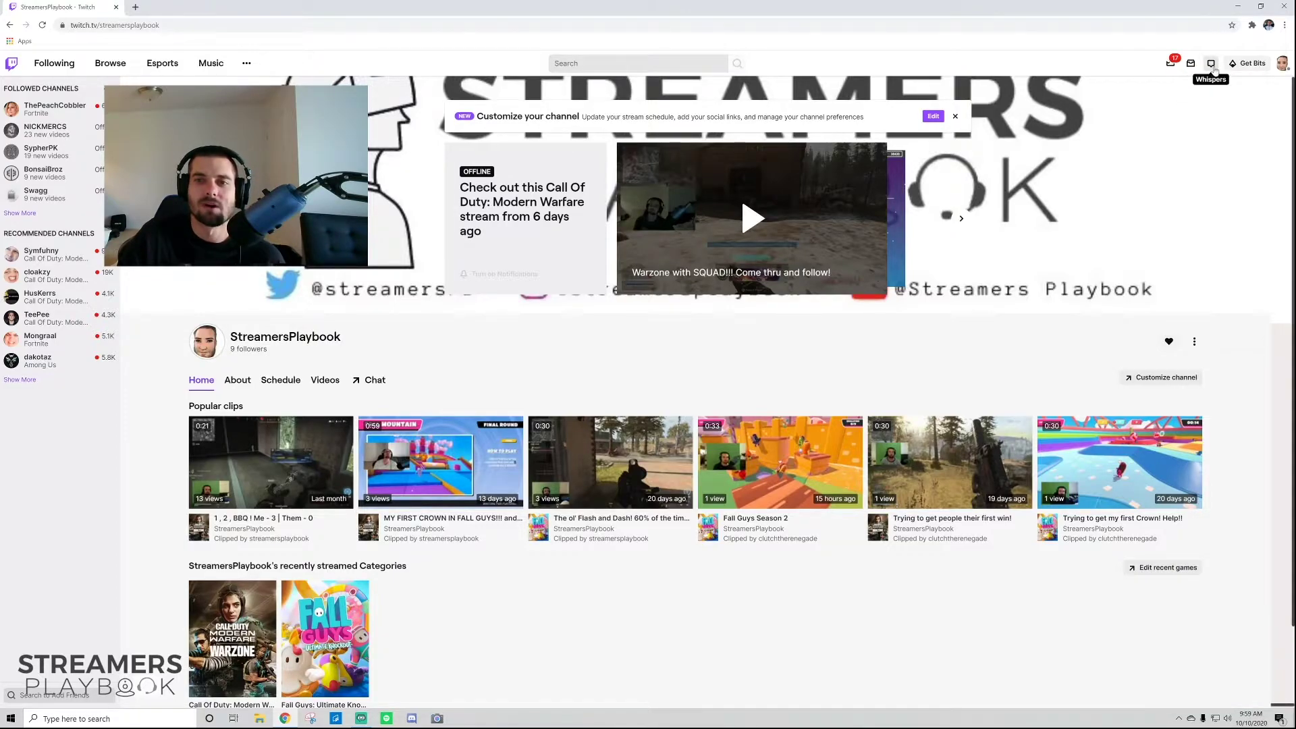
{"action": "left_click", "coordinate": [1212, 64]}
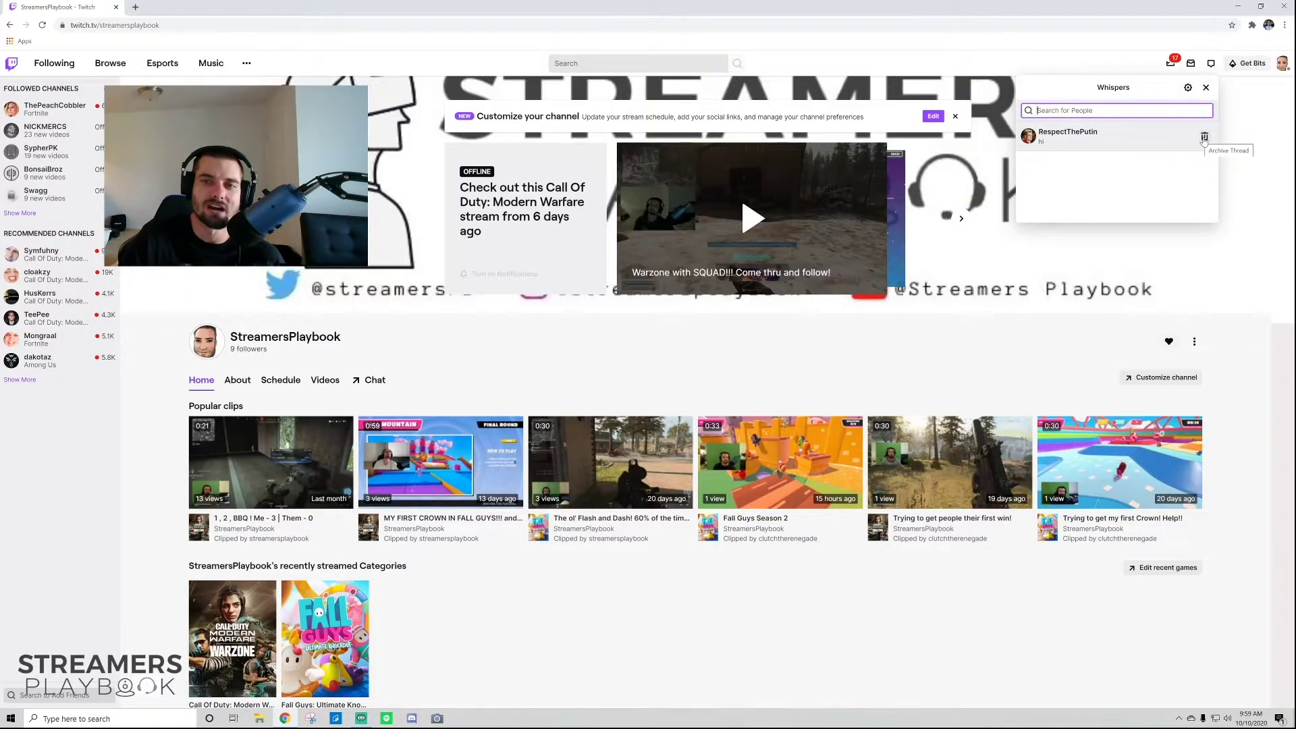
{"action": "left_click", "coordinate": [1204, 138]}
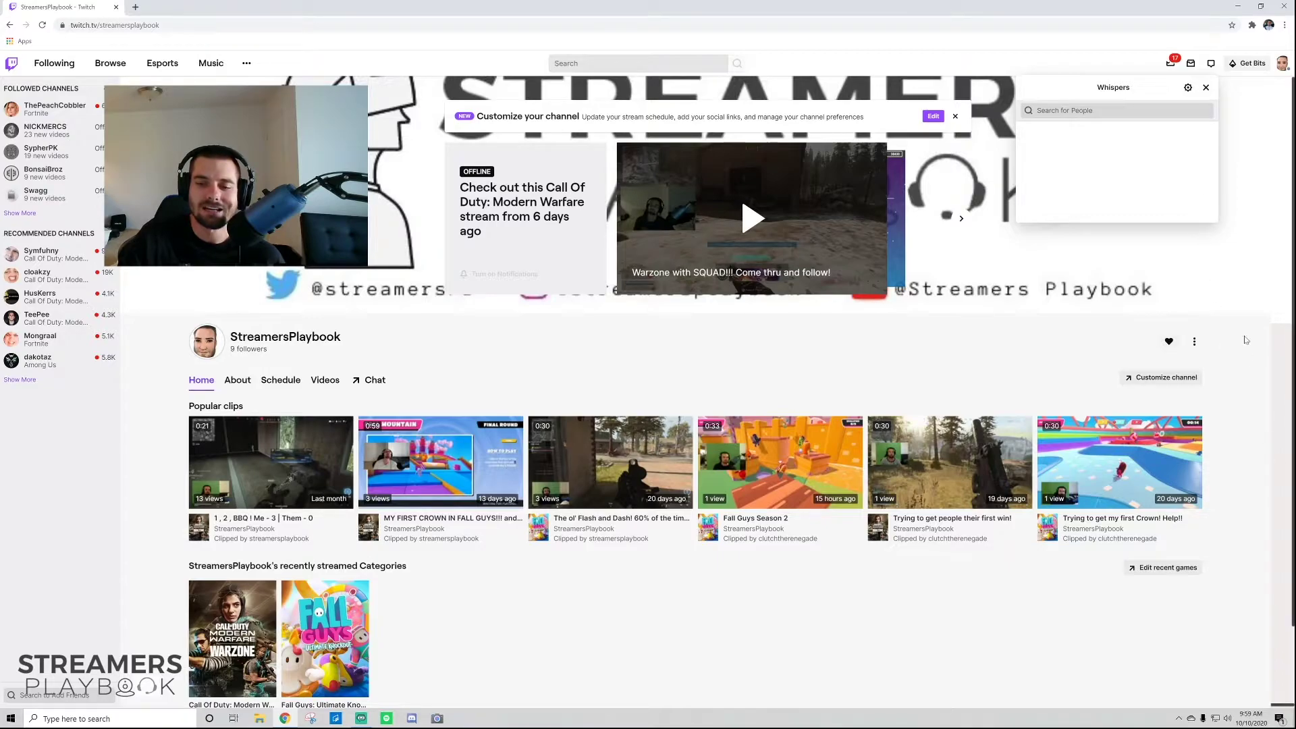
{"action": "left_click", "coordinate": [1205, 88]}
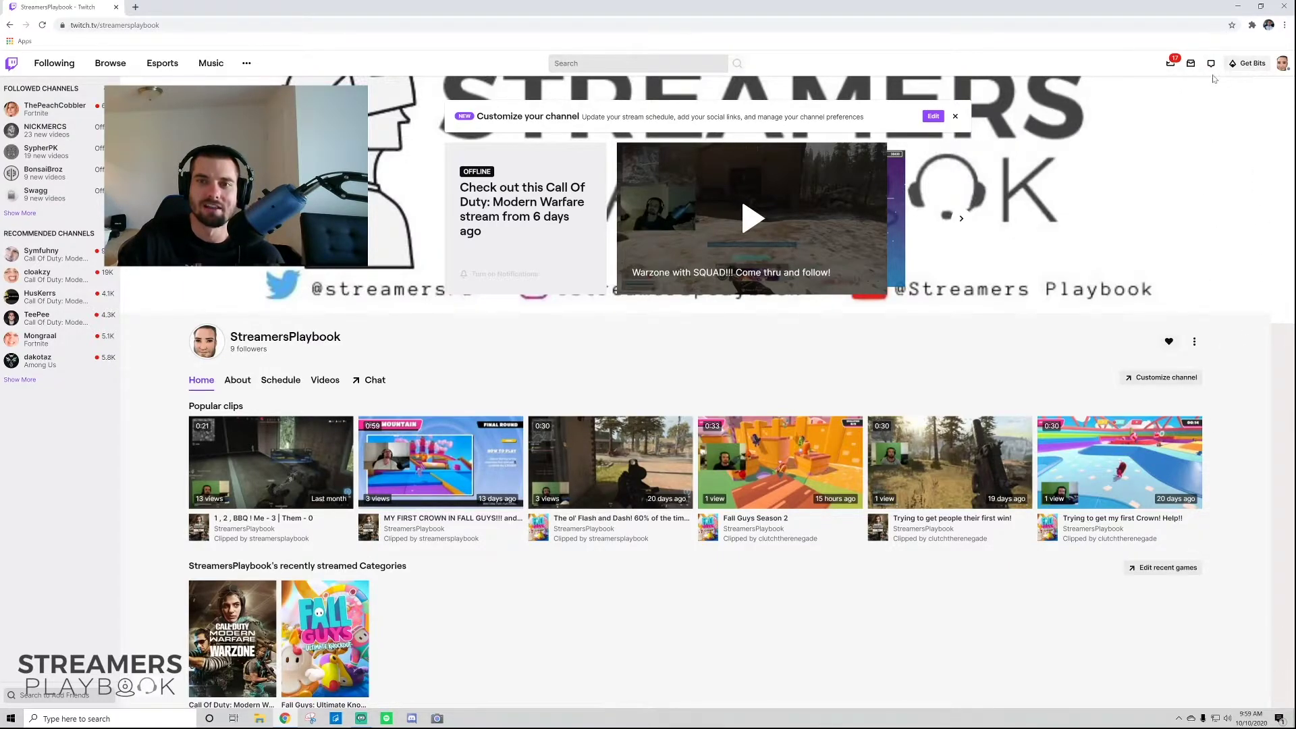
{"action": "left_click", "coordinate": [1211, 64]}
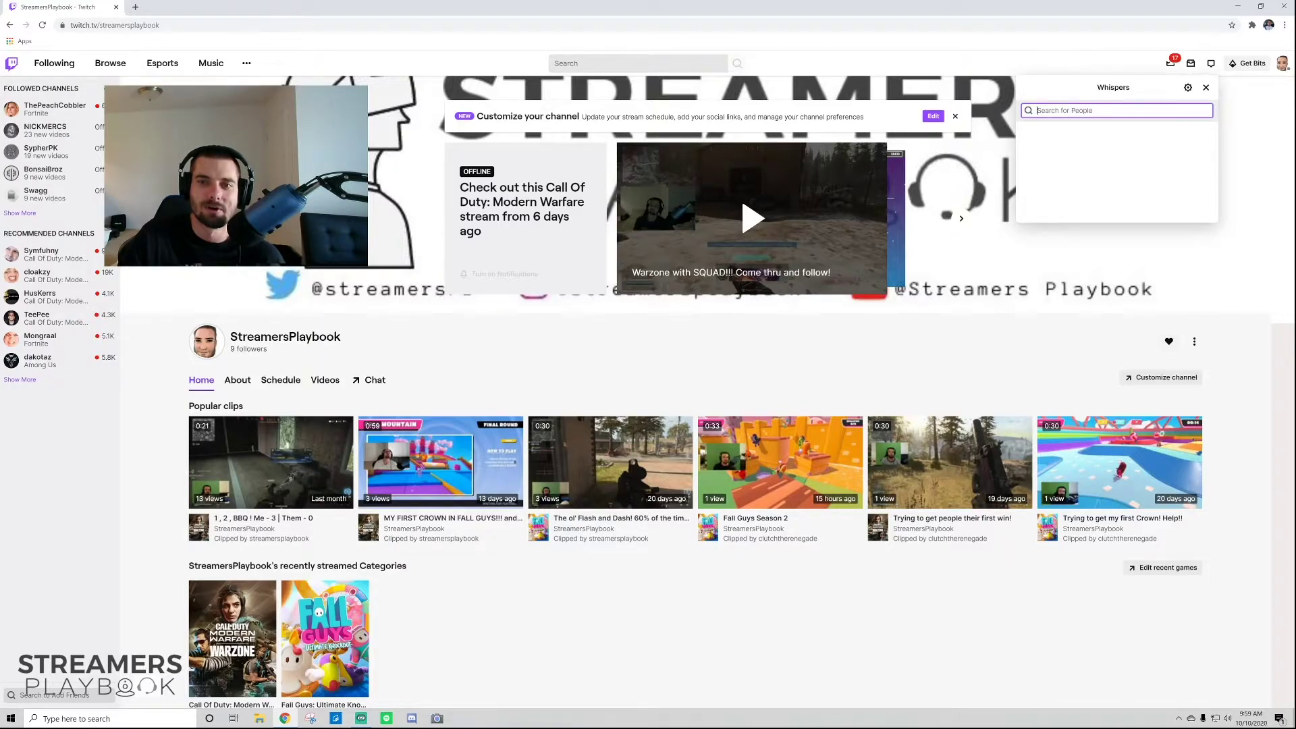
{"action": "type", "text": "respe"}
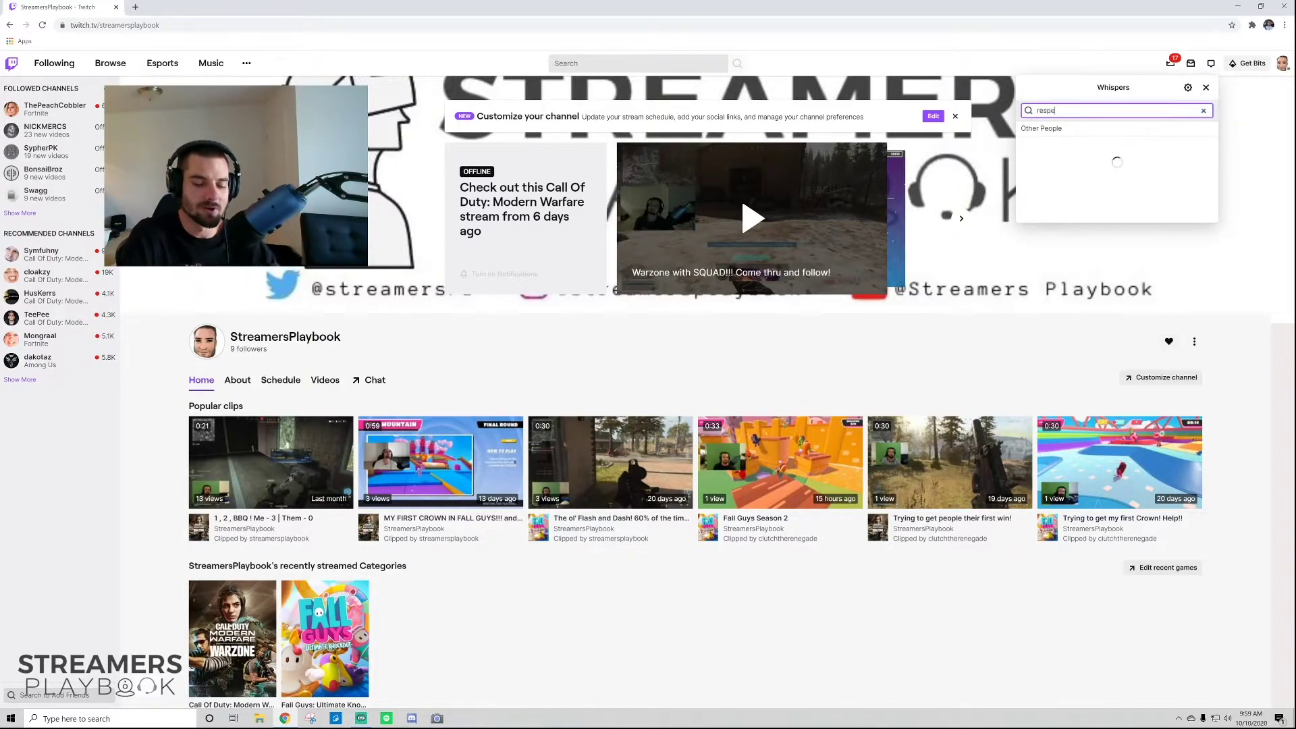
{"action": "type", "text": "ctthe"}
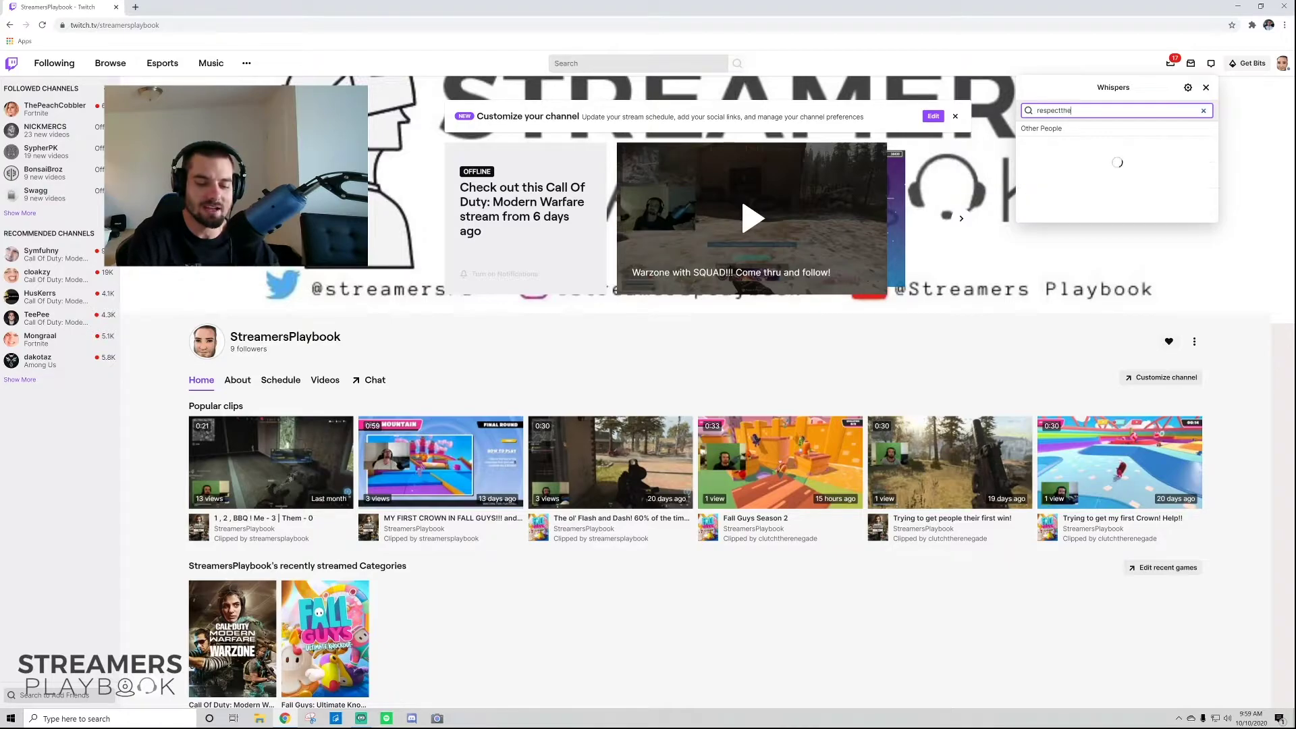
{"action": "type", "text": "putin"}
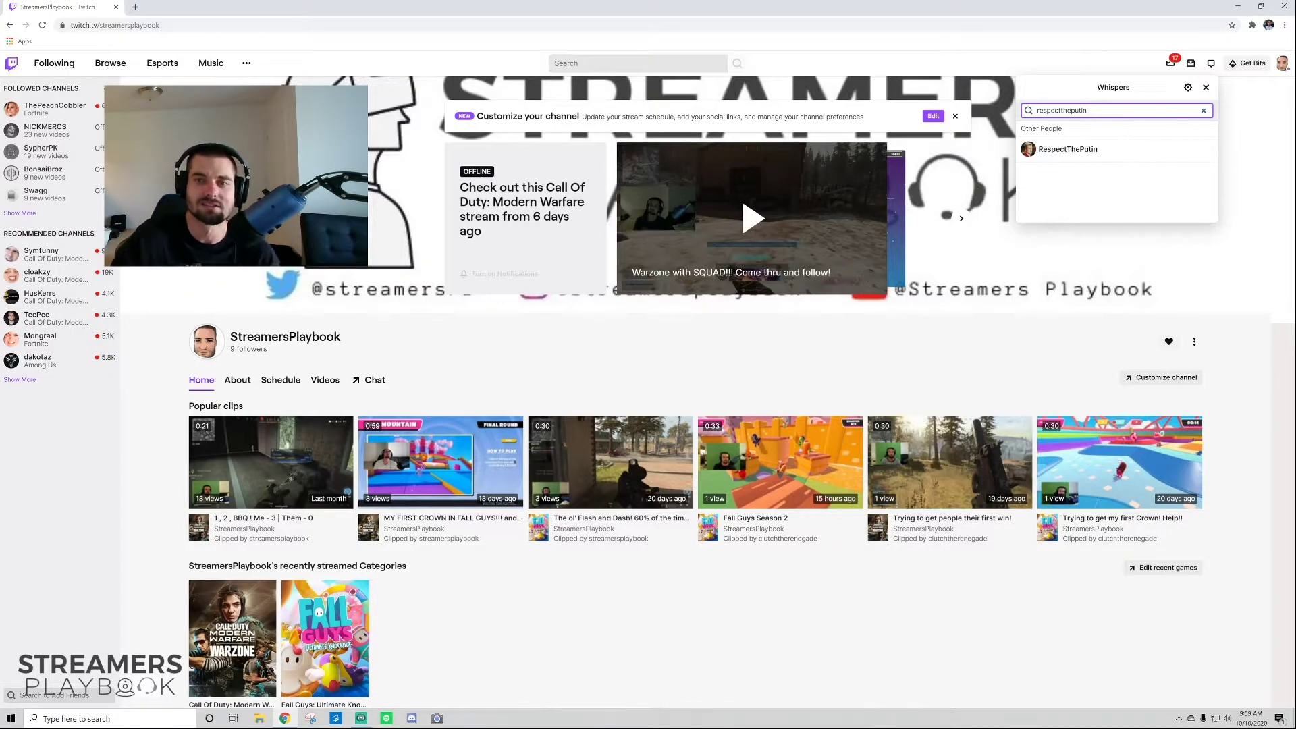
{"action": "left_click", "coordinate": [1107, 149]}
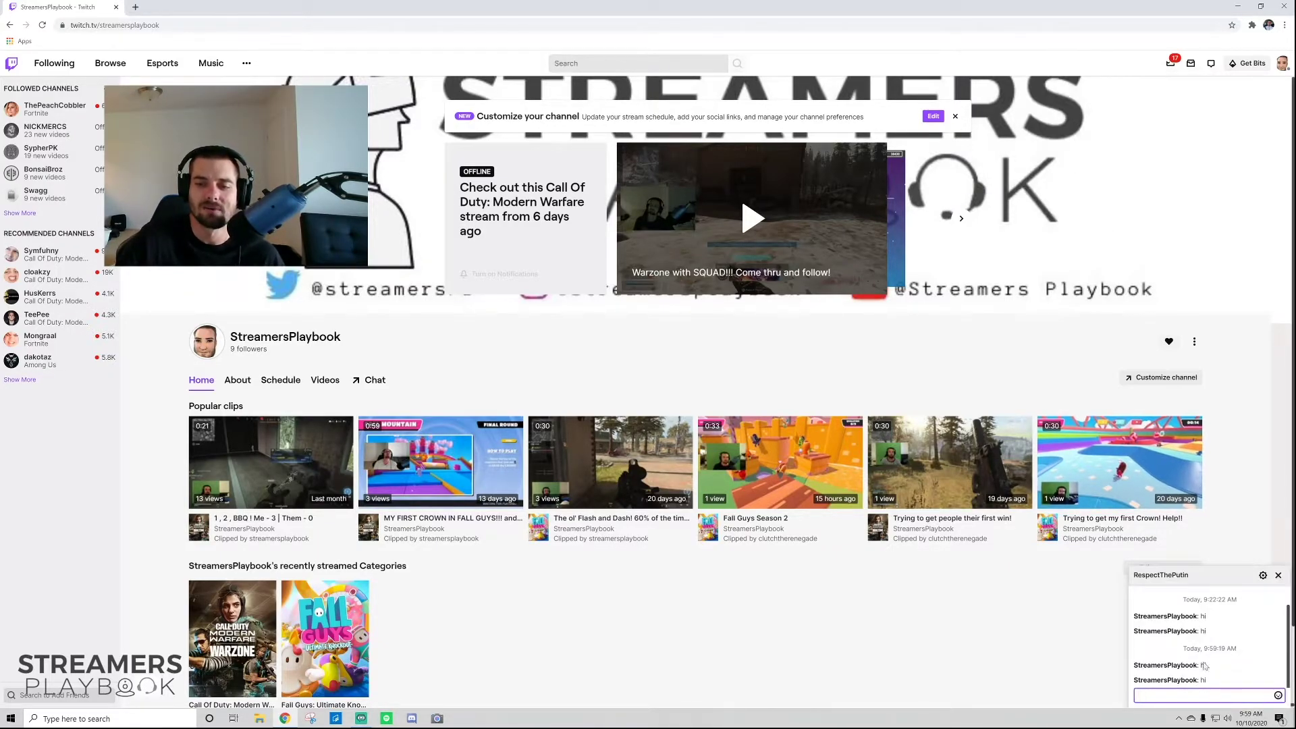
{"action": "scroll", "coordinate": [1218, 640], "scroll_direction": "up", "scroll_amount": 1}
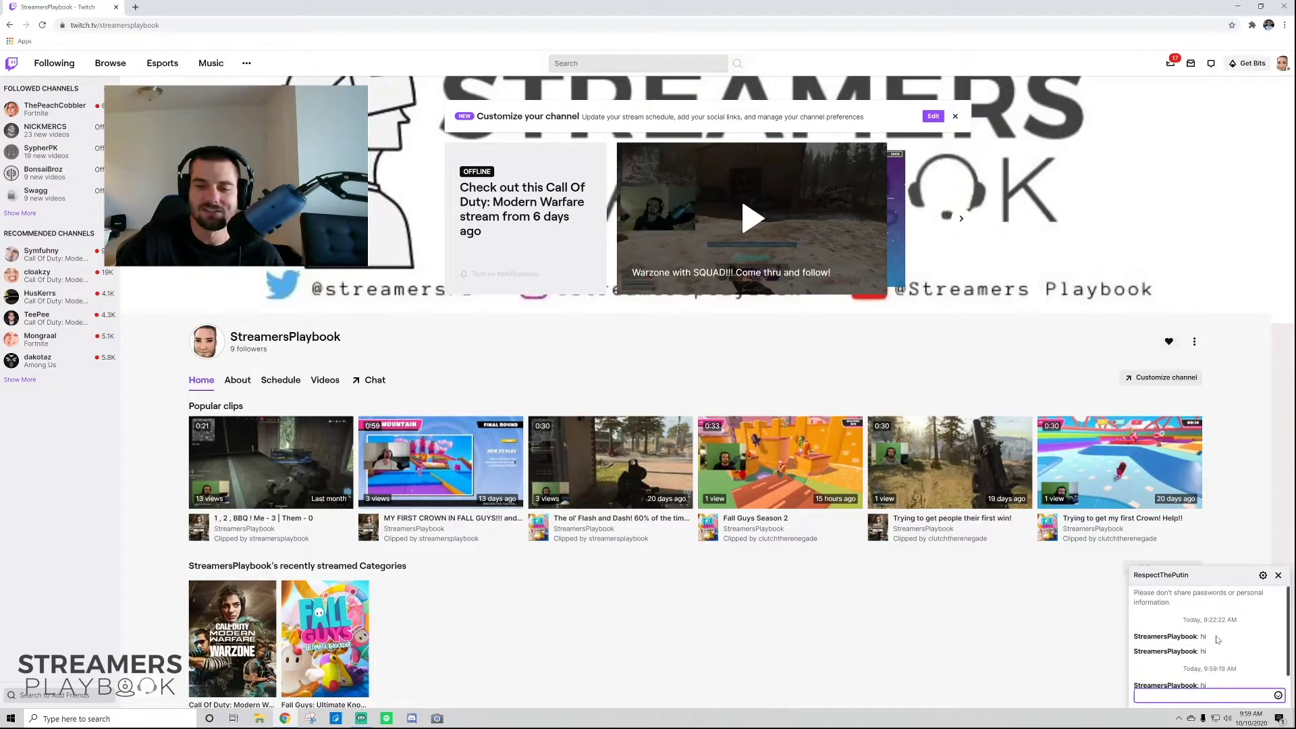
{"action": "scroll", "coordinate": [1219, 641], "scroll_direction": "down", "scroll_amount": 1}
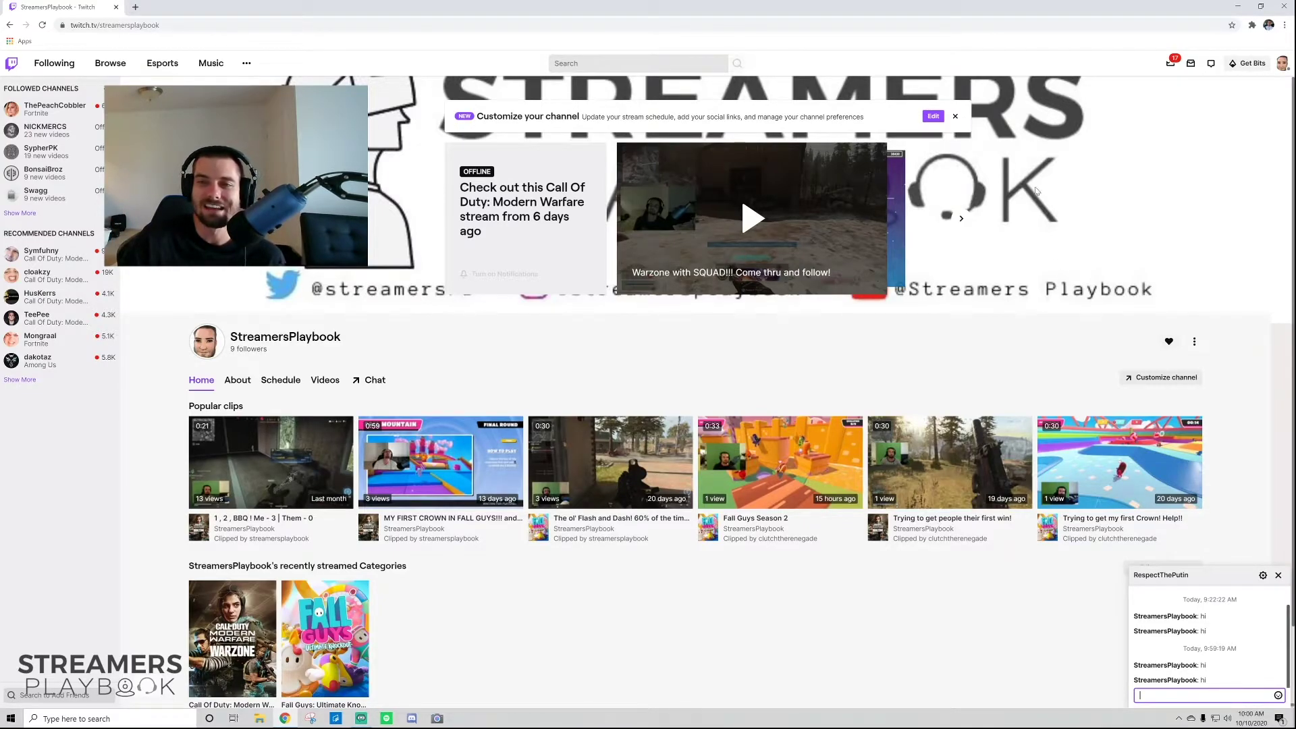
{"action": "left_click", "coordinate": [1193, 64]}
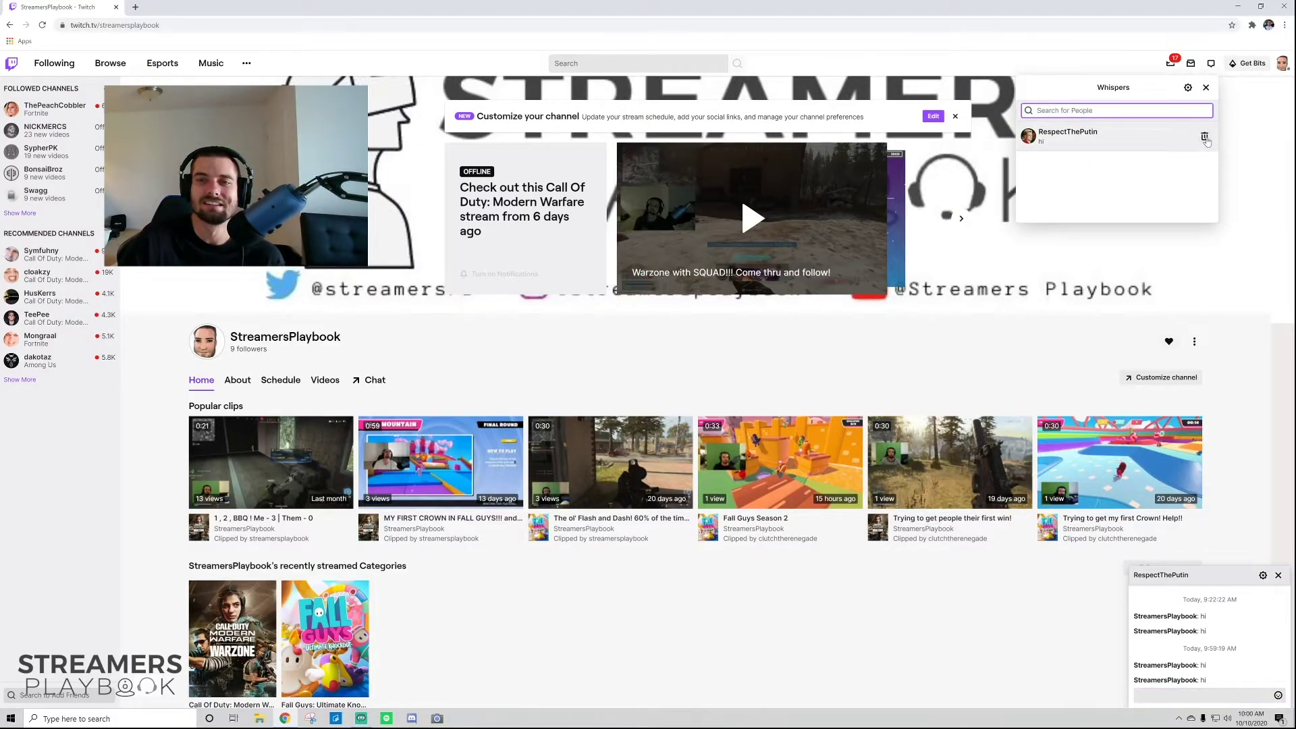
{"action": "left_click", "coordinate": [1206, 87]}
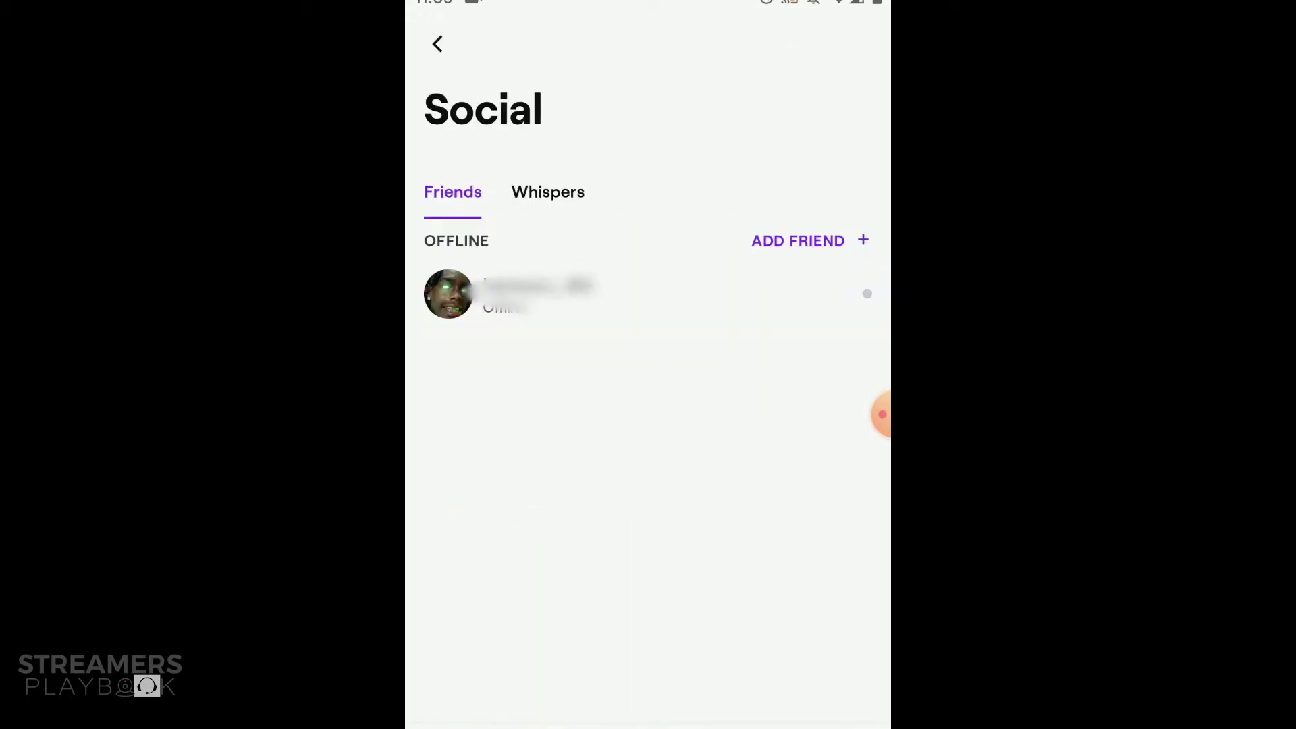
{"action": "left_click", "coordinate": [549, 192]}
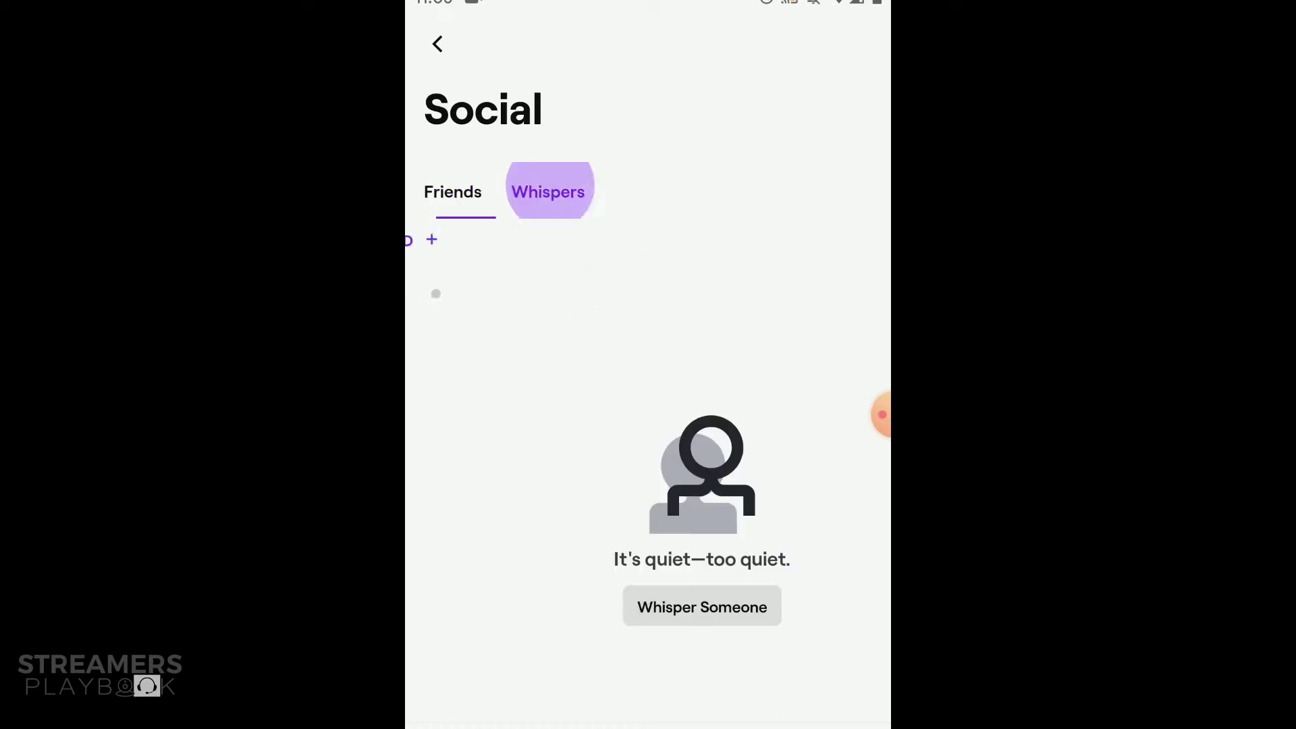
{"action": "left_click", "coordinate": [648, 607]}
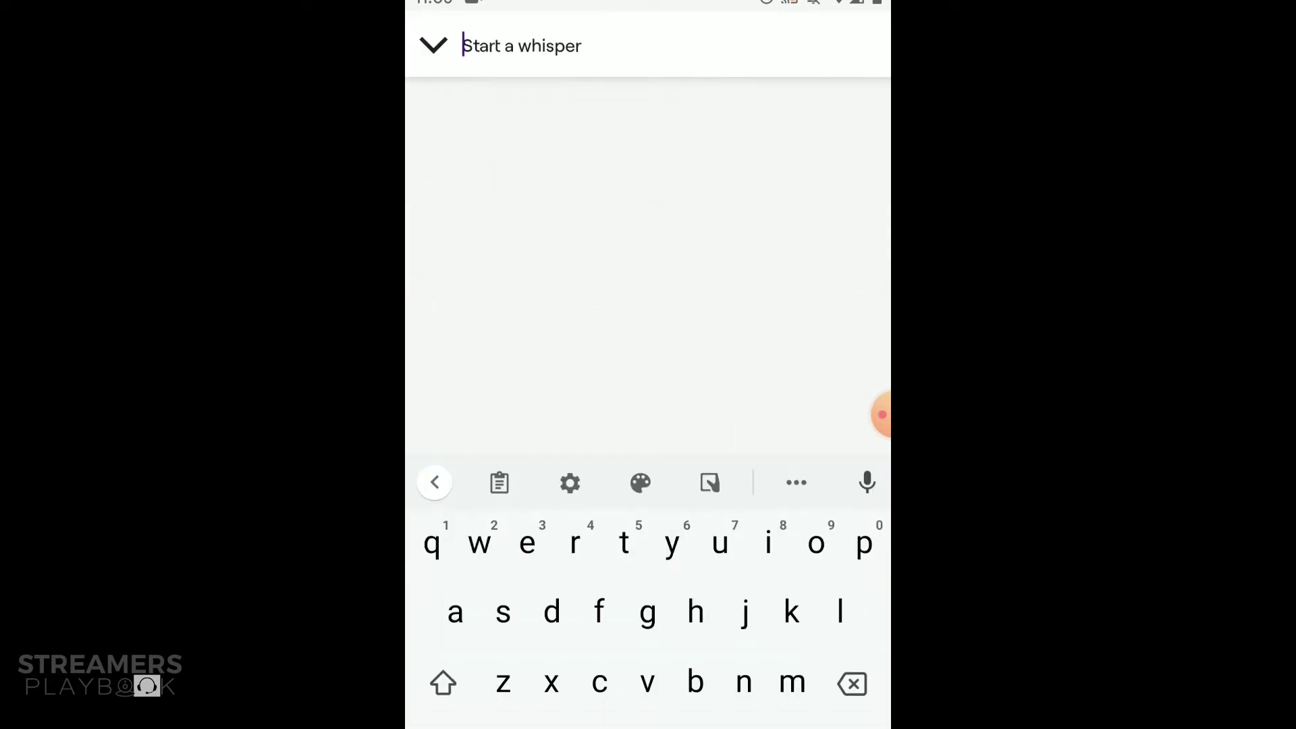
{"action": "type", "text": "resp"}
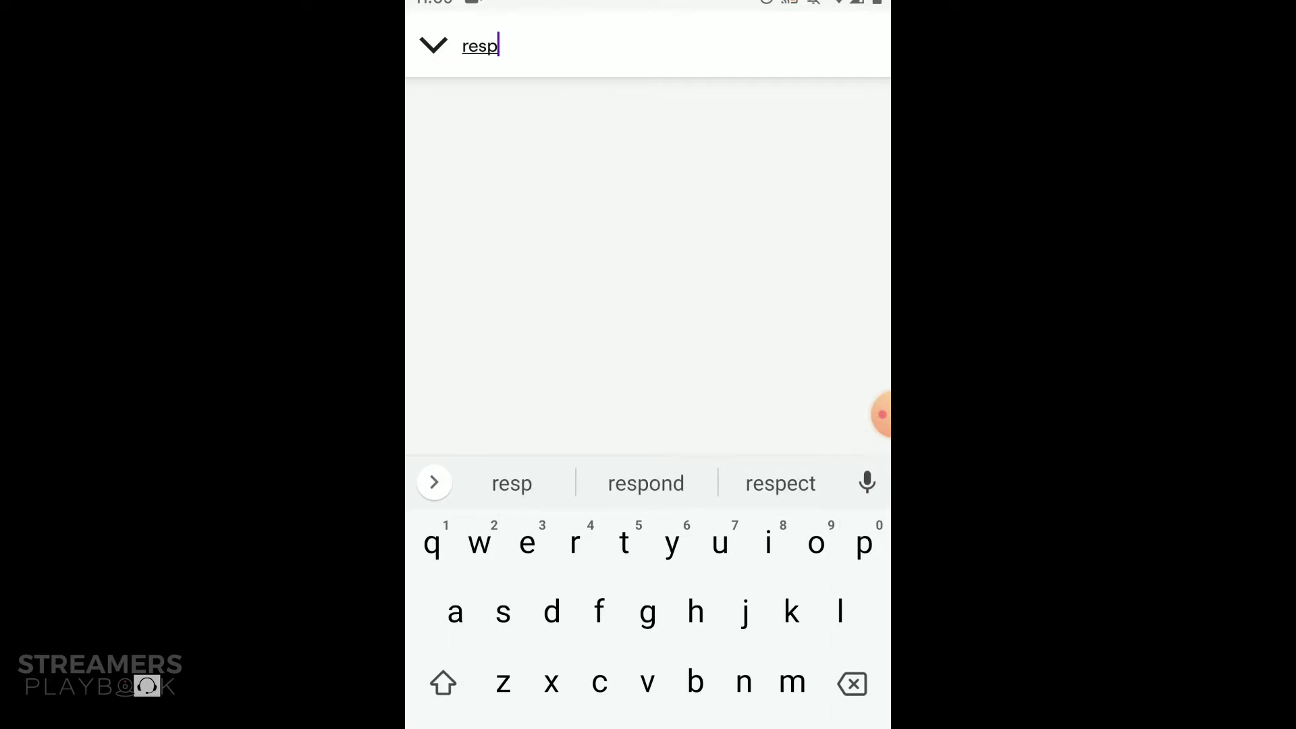
{"action": "type", "text": "ectth"}
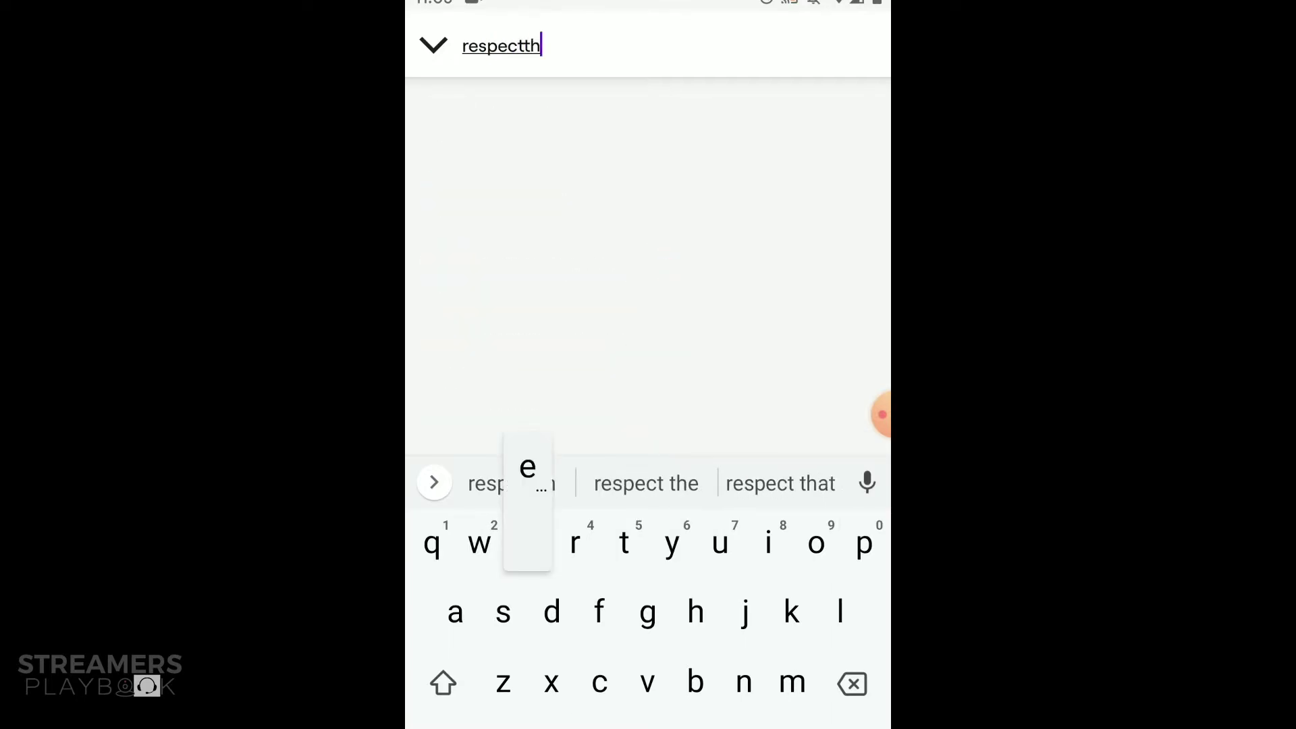
{"action": "type", "text": "eputin"}
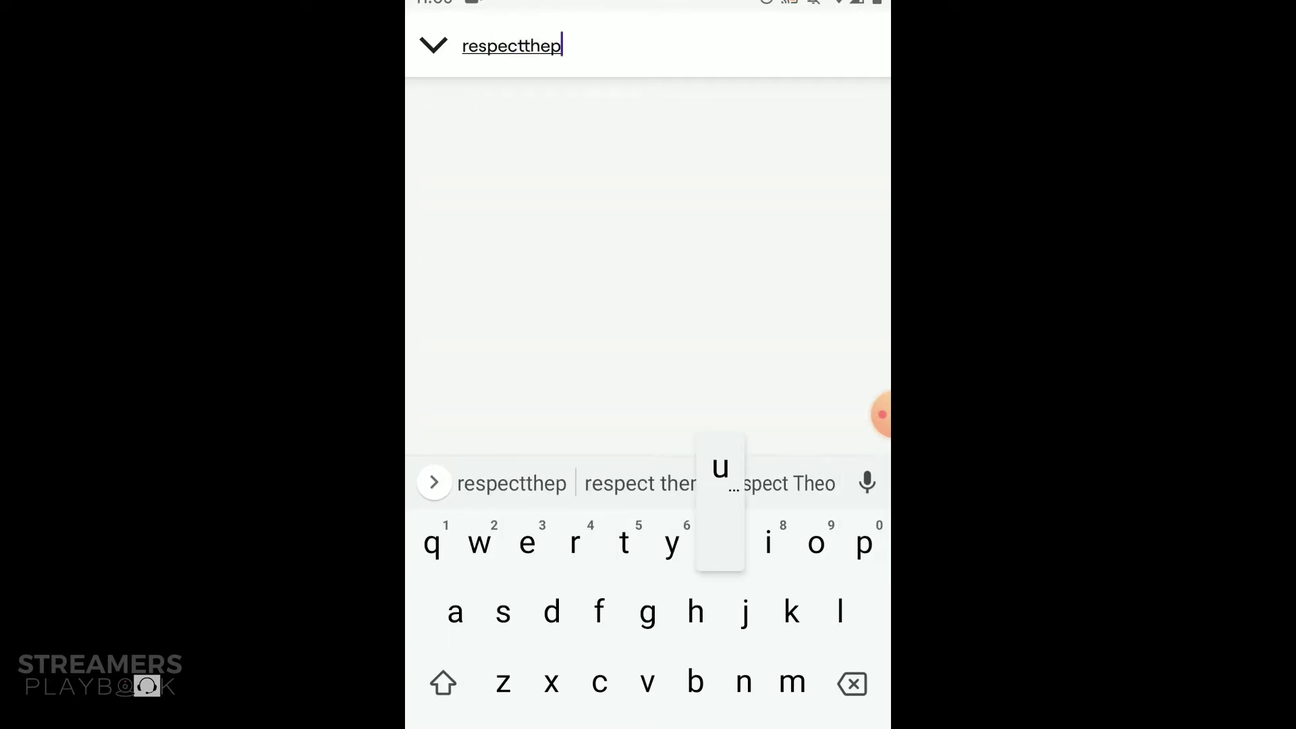
{"action": "left_click", "coordinate": [559, 115]}
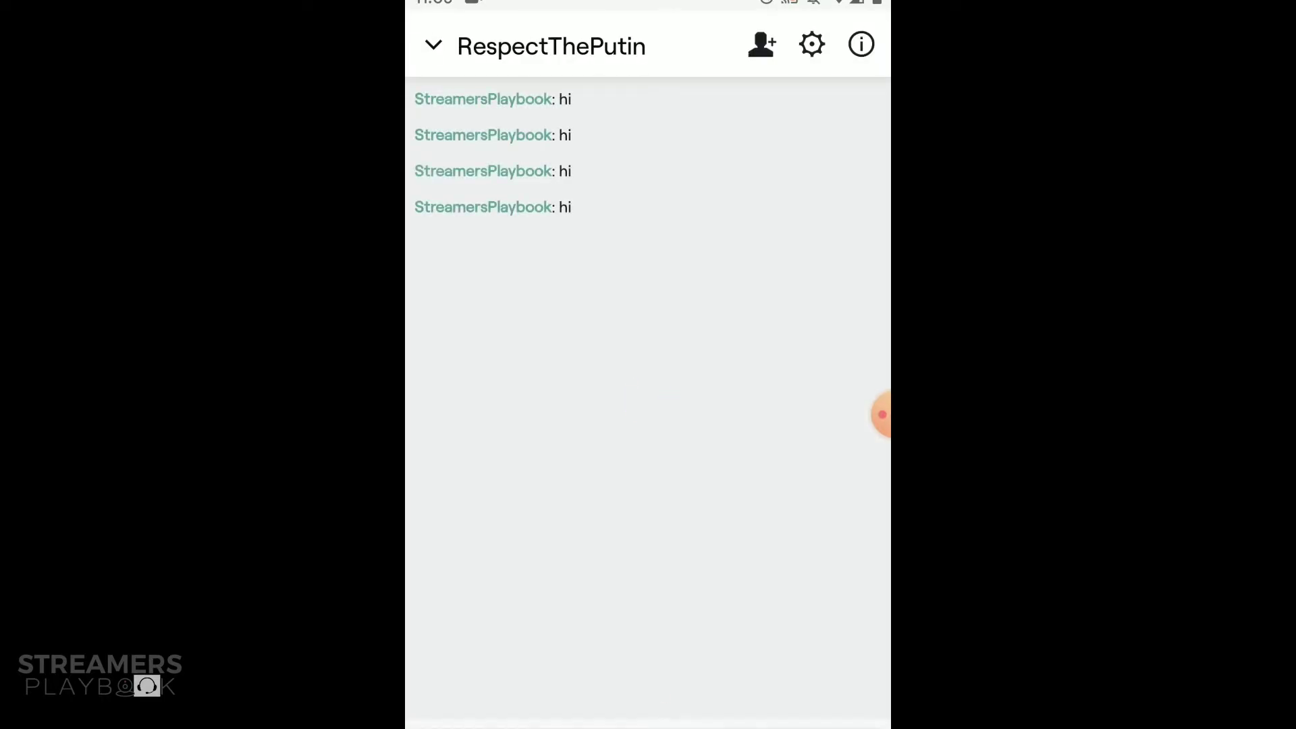
{"action": "left_click", "coordinate": [608, 725]}
{"action": "type", "text": "h"}
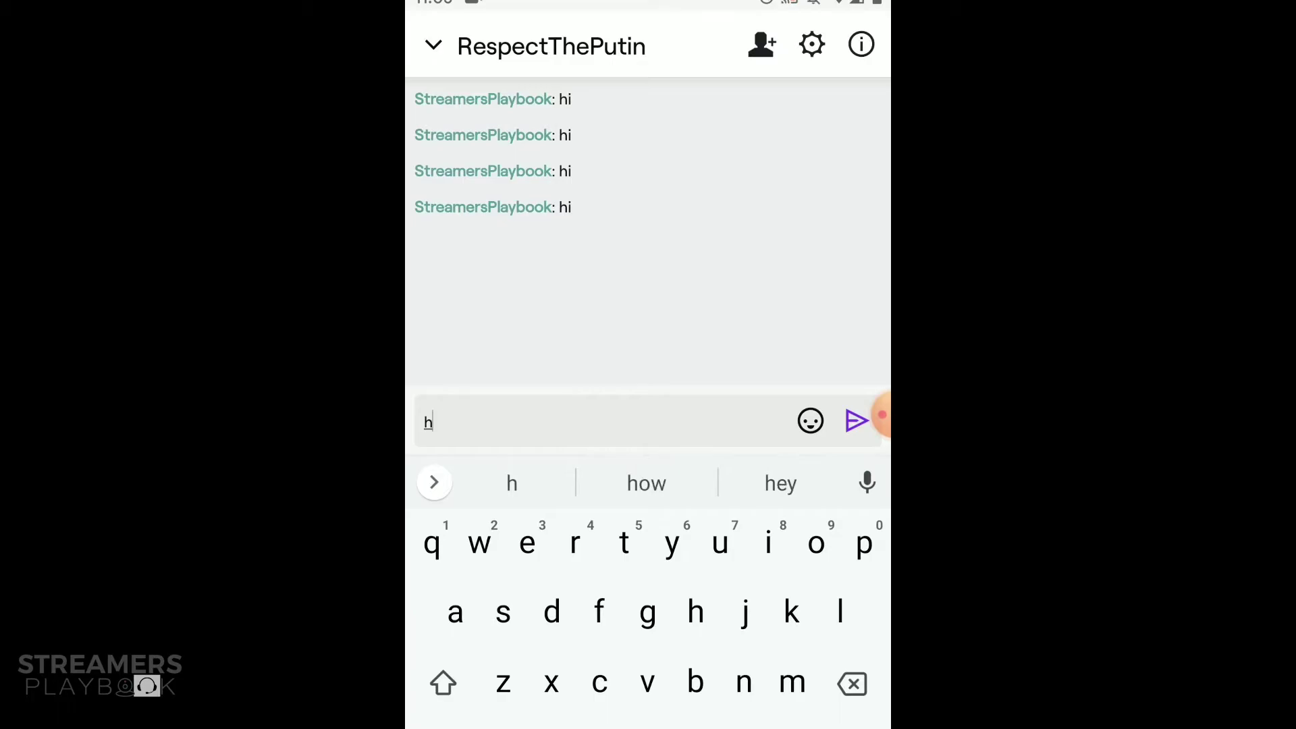
{"action": "type", "text": "i"}
{"action": "left_click", "coordinate": [881, 418]}
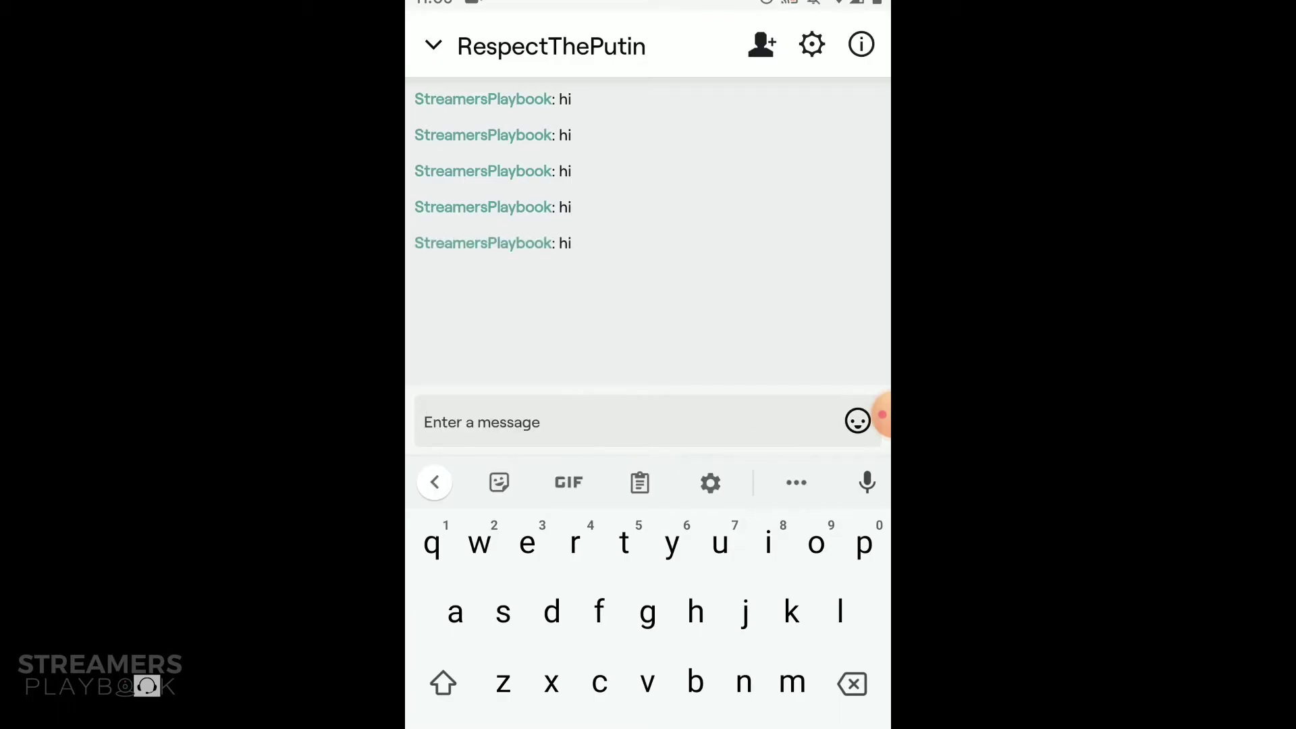
{"action": "key", "text": "Escape"}
{"action": "key", "text": "Escape"}
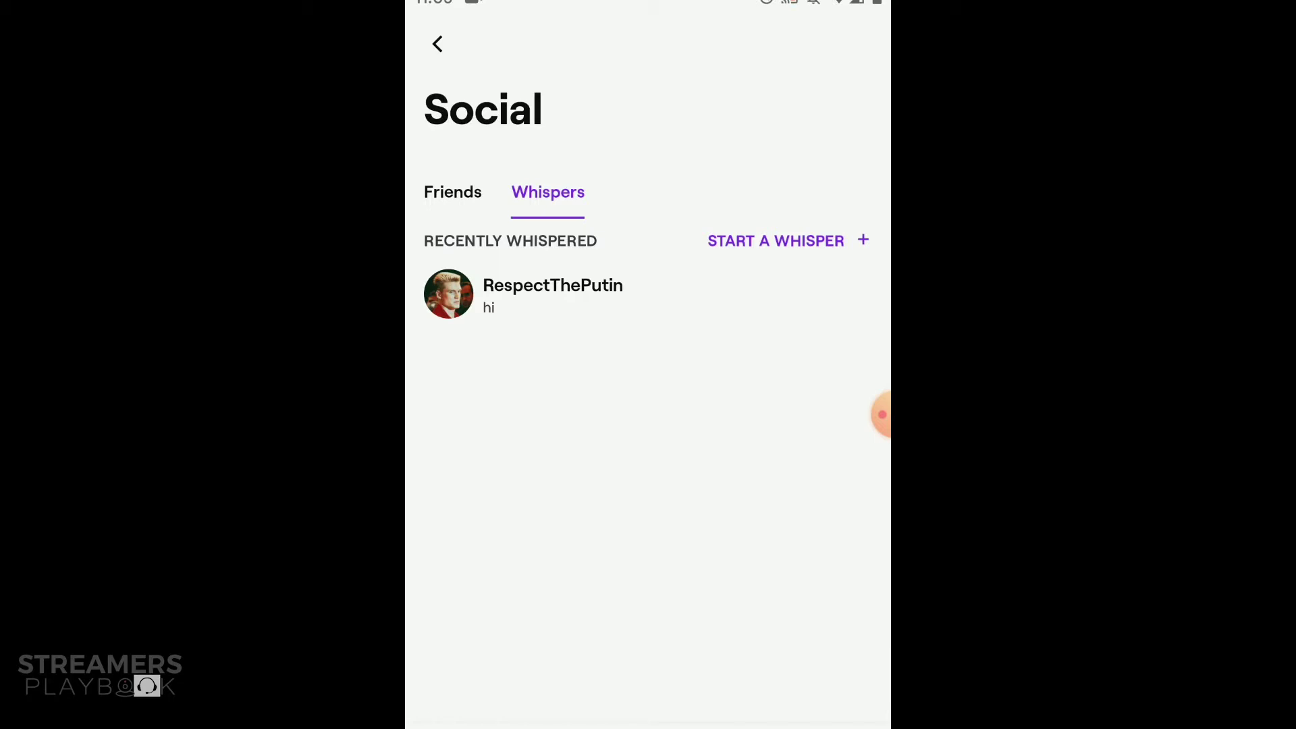
{"action": "left_click", "coordinate": [553, 294]}
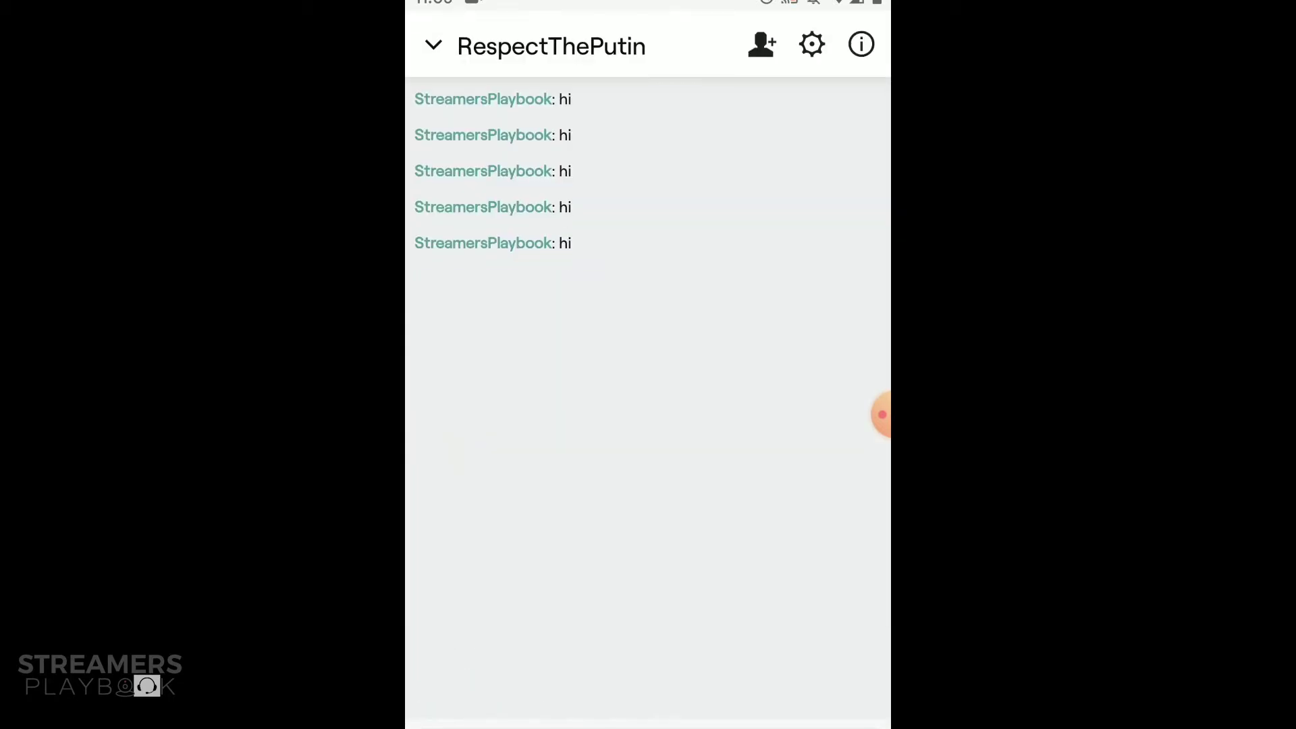
{"action": "key", "text": "Escape"}
{"action": "left_click", "coordinate": [655, 294]}
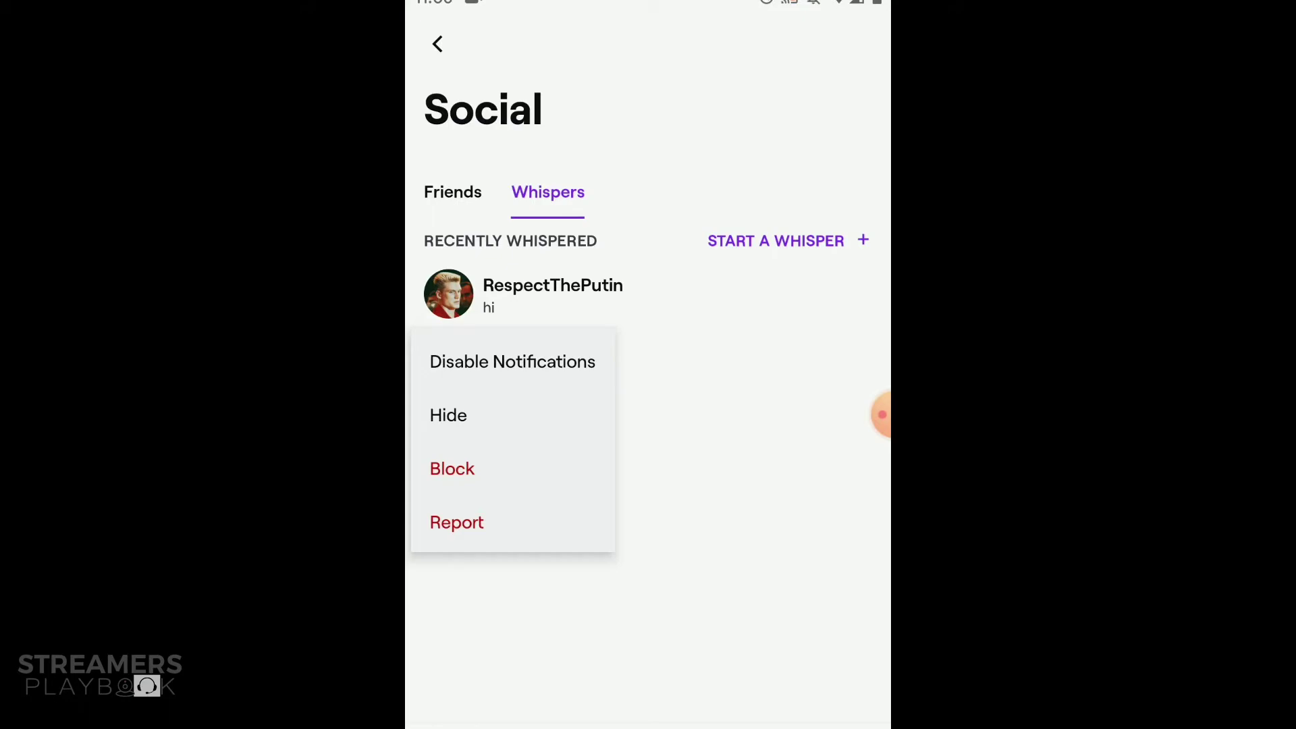
{"action": "left_click", "coordinate": [448, 416]}
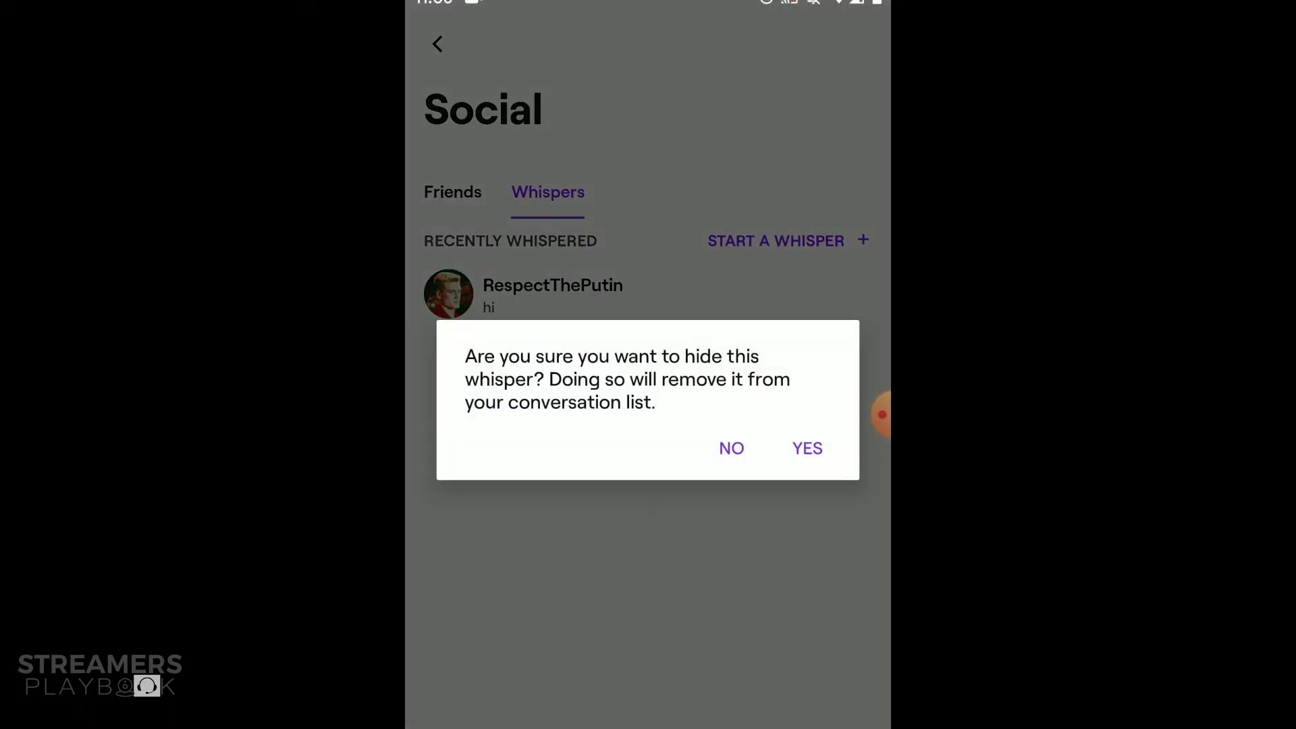
{"action": "left_click", "coordinate": [808, 449]}
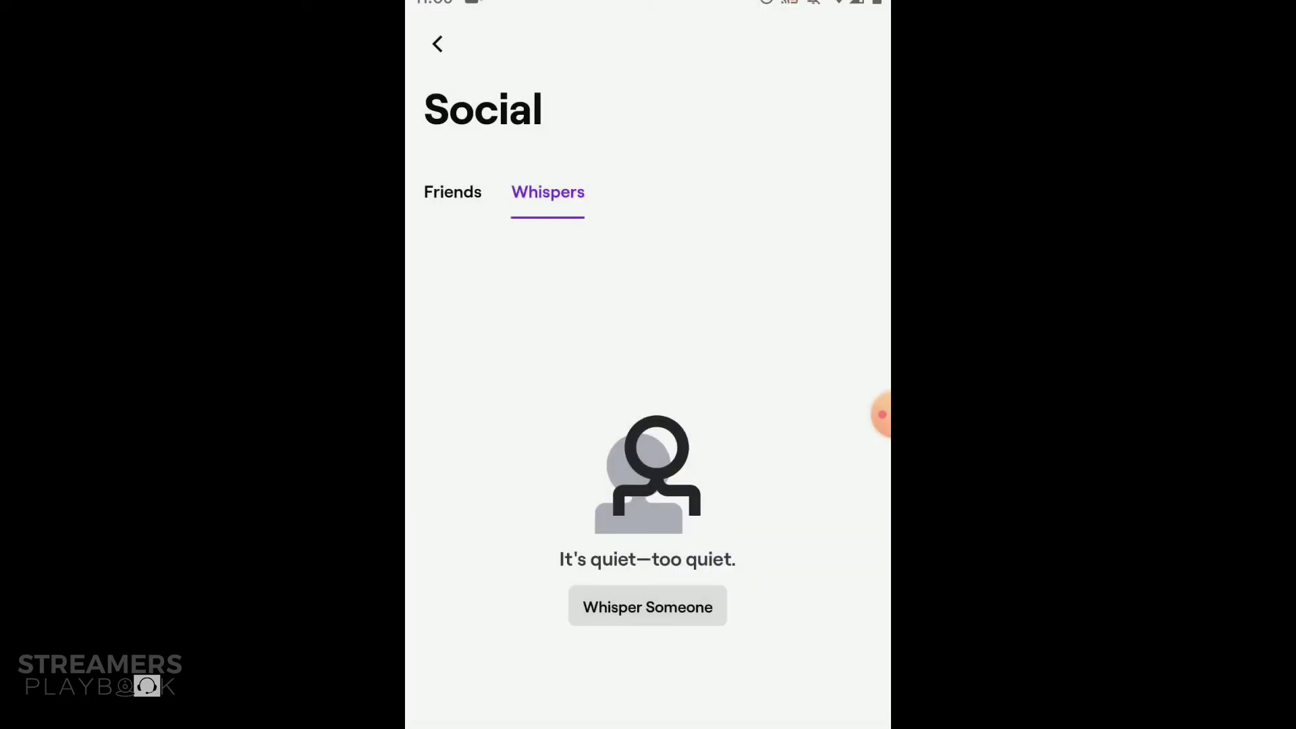
- Start a new whisper, search 'respecttheputin' (fixing a typo), and open the RespectThePutin chat
{"action": "left_click", "coordinate": [648, 606]}
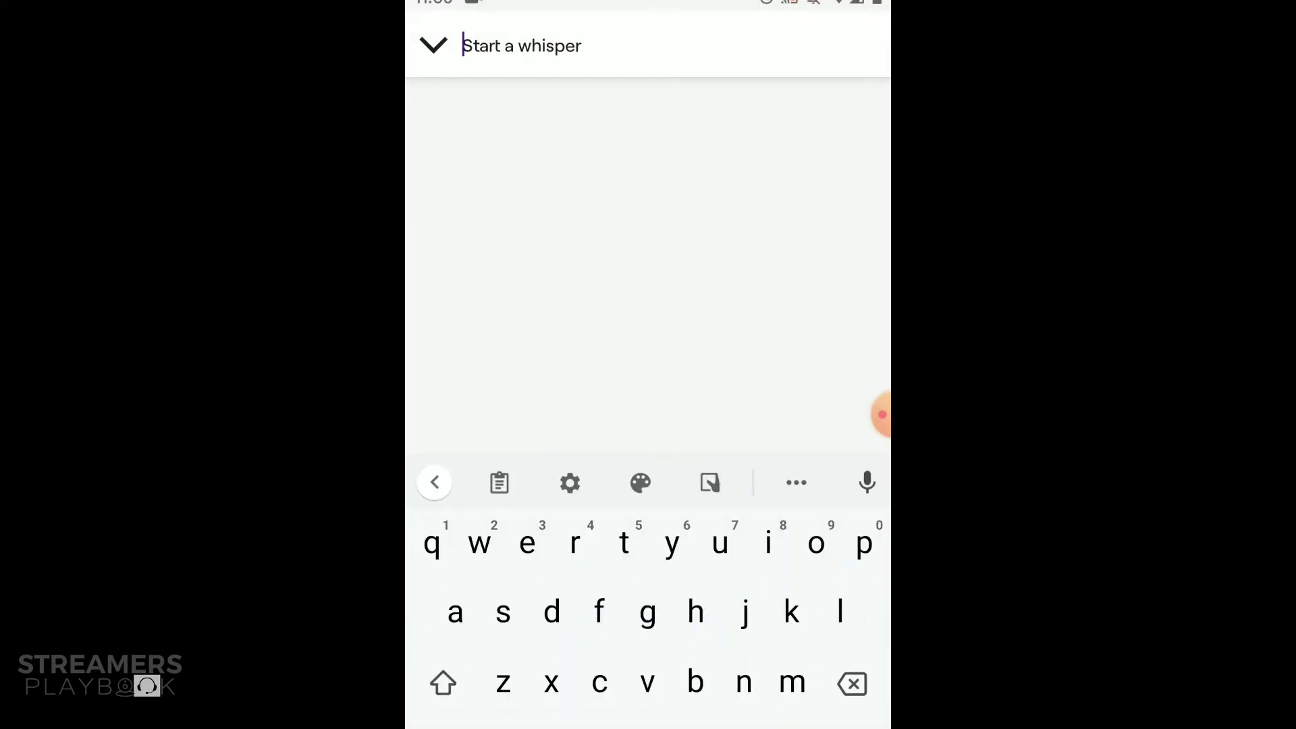
{"action": "type", "text": "respec"}
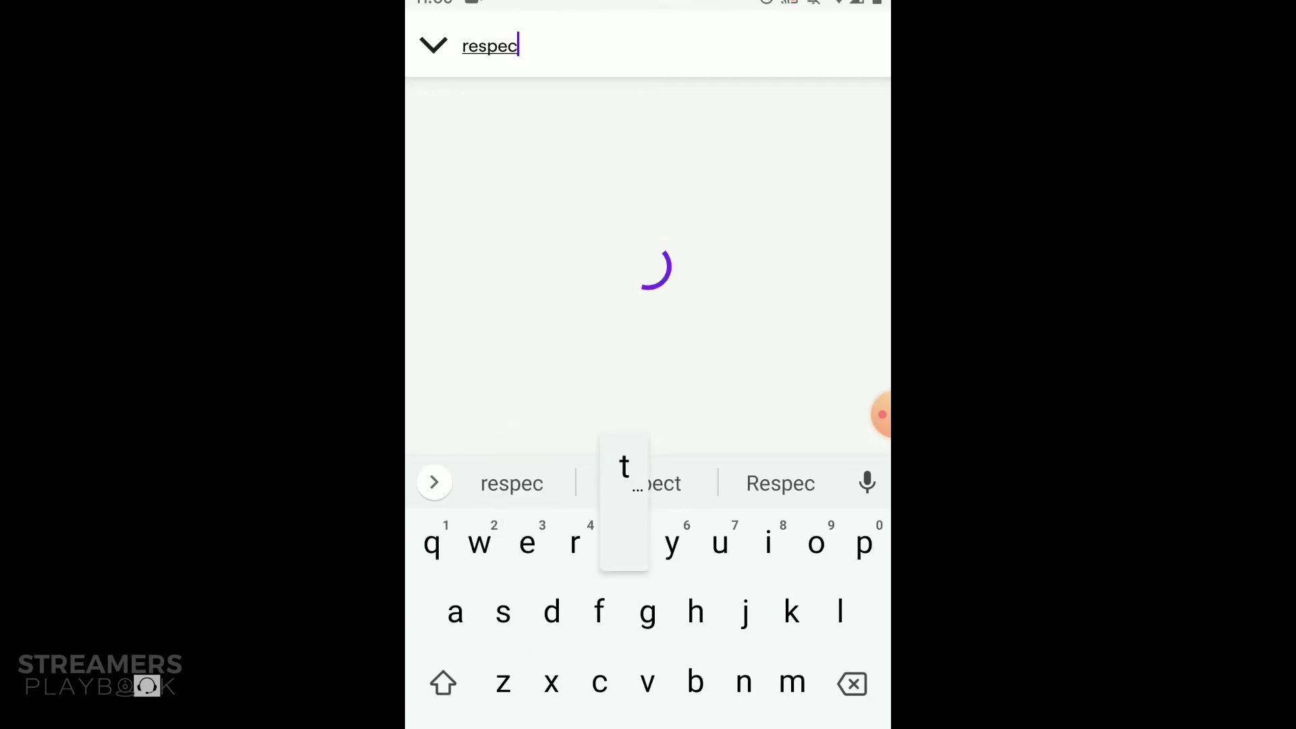
{"action": "type", "text": "ttheputim"}
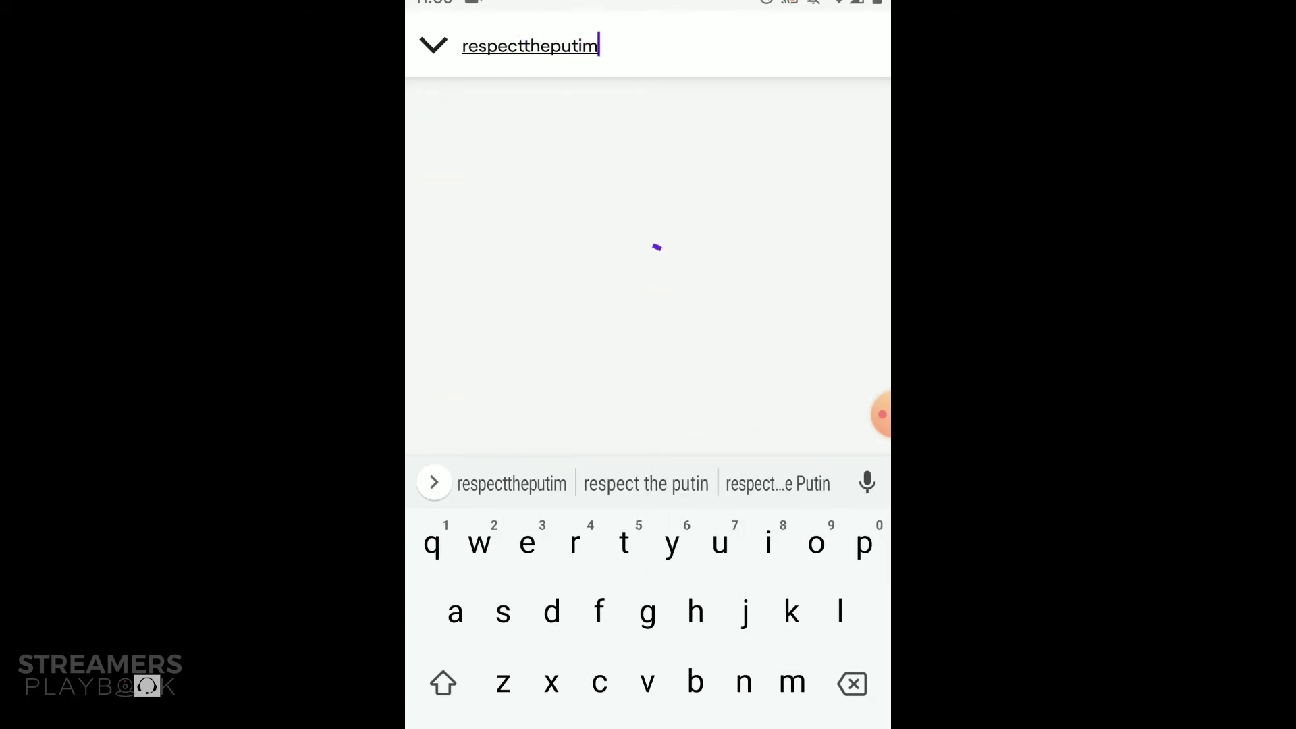
{"action": "key", "text": "BackSpace"}
{"action": "type", "text": "n"}
{"action": "left_click", "coordinate": [559, 116]}
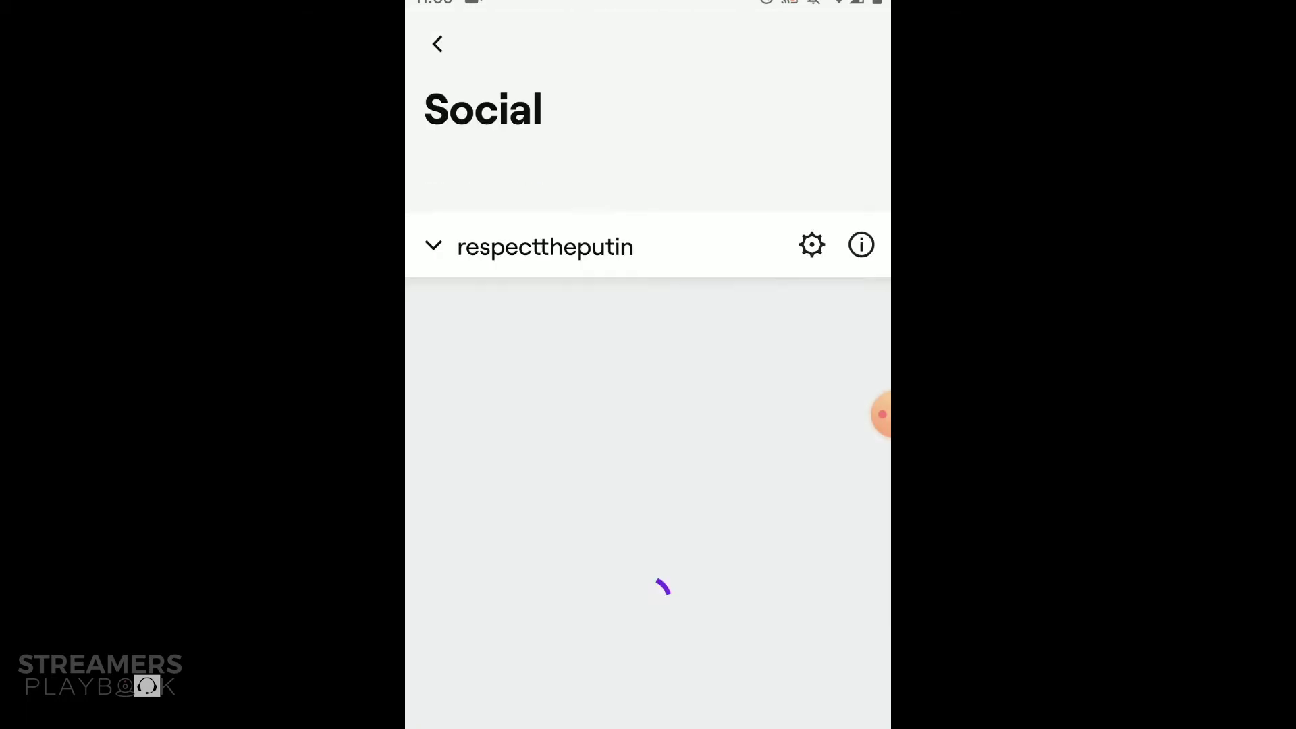
{"action": "type", "text": "hi"}
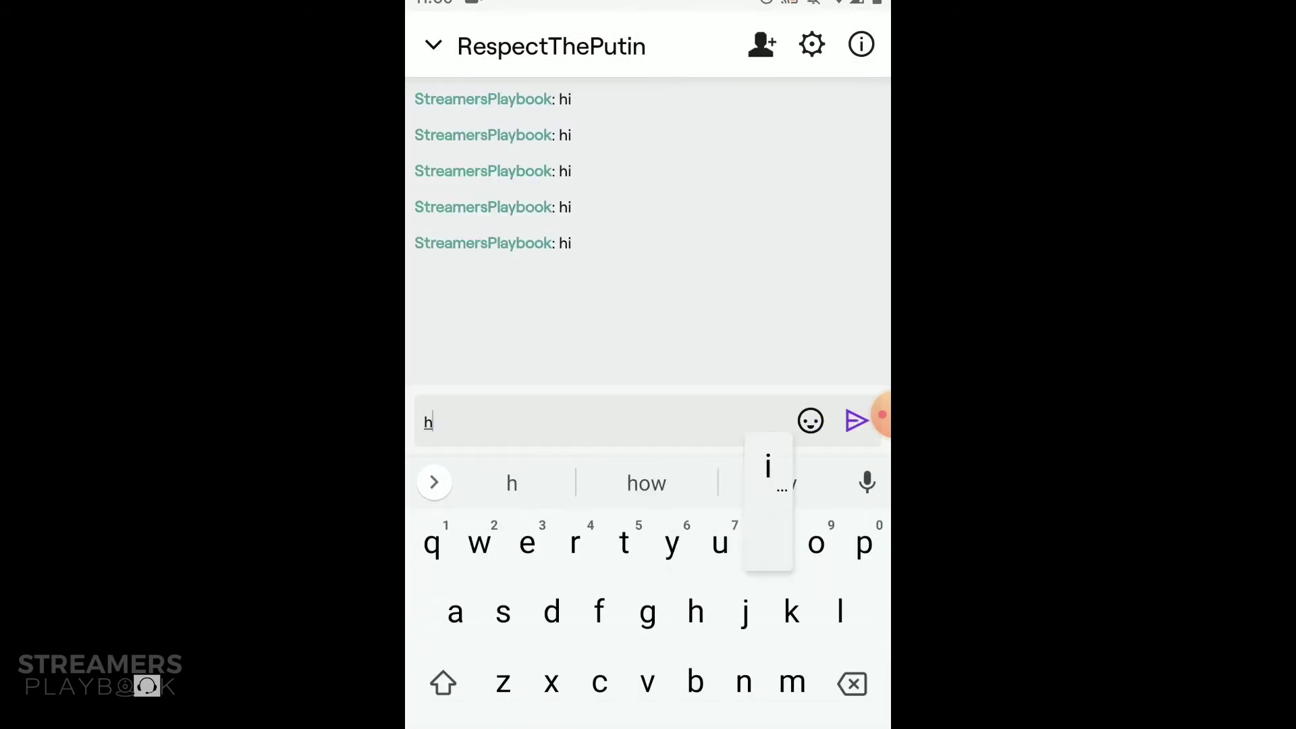
{"action": "left_click", "coordinate": [881, 417]}
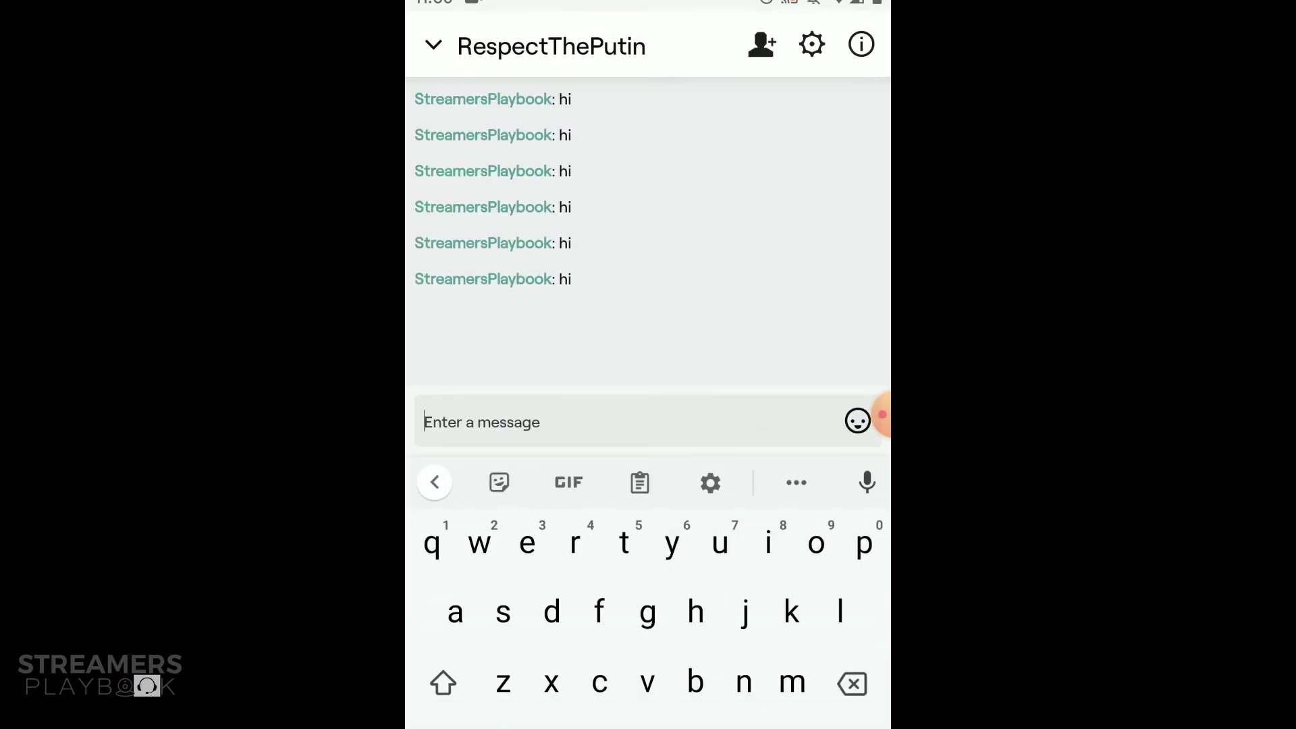
{"action": "key", "text": "Escape"}
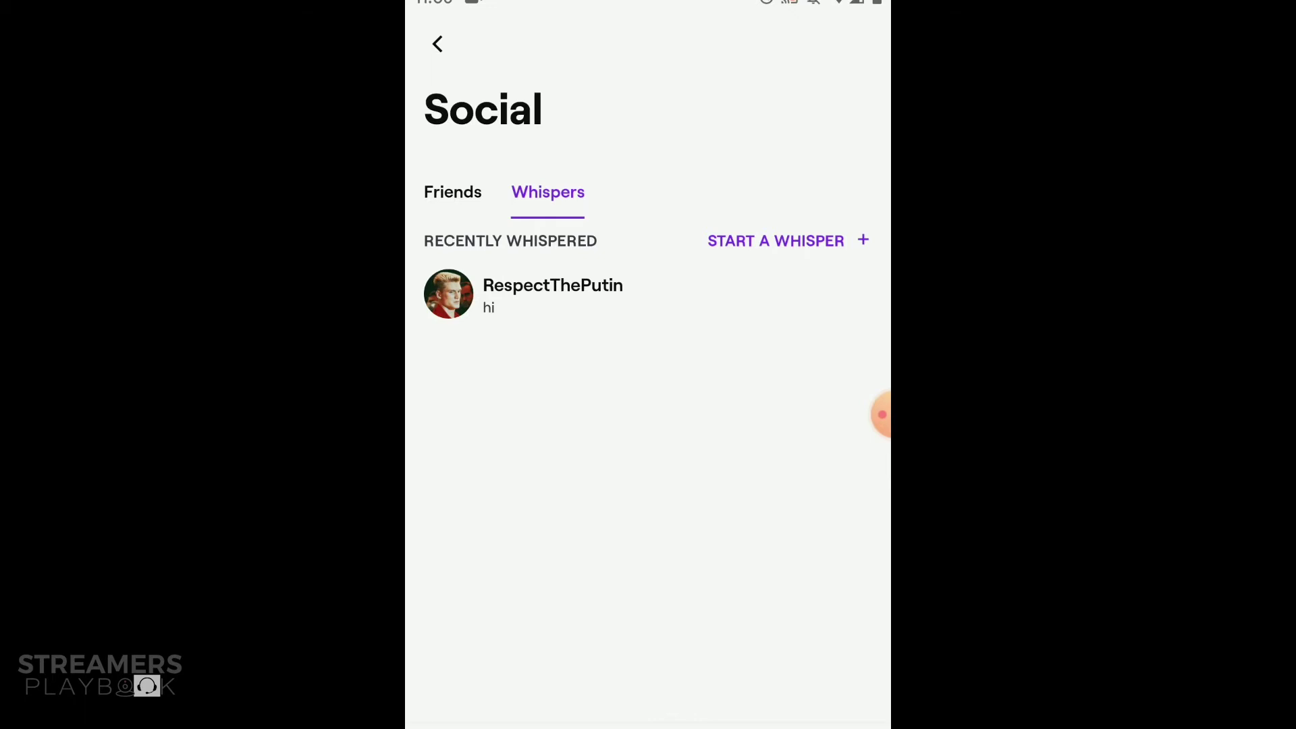
{"action": "left_click", "coordinate": [553, 293]}
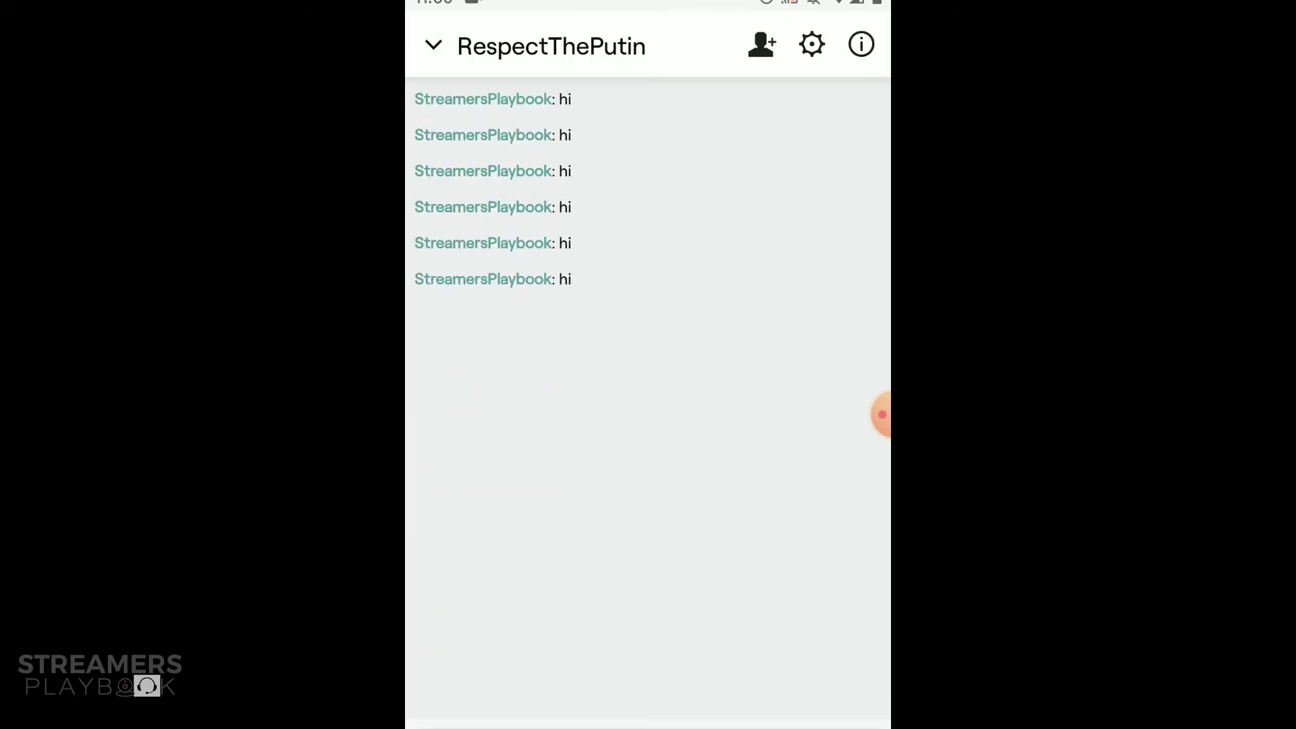
- Back out of the RespectThePutin chat and the Social page to the Following home screen
{"action": "key", "text": "Escape"}
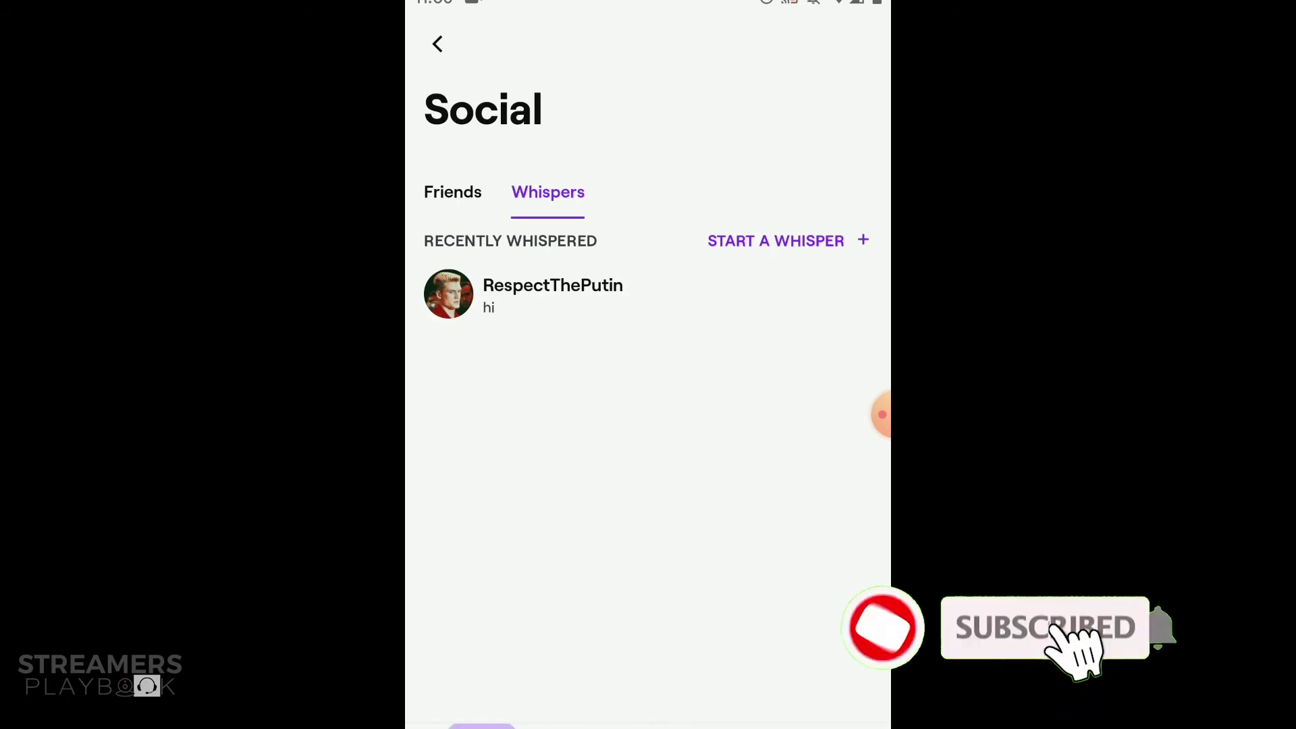
{"action": "key", "text": "Escape"}
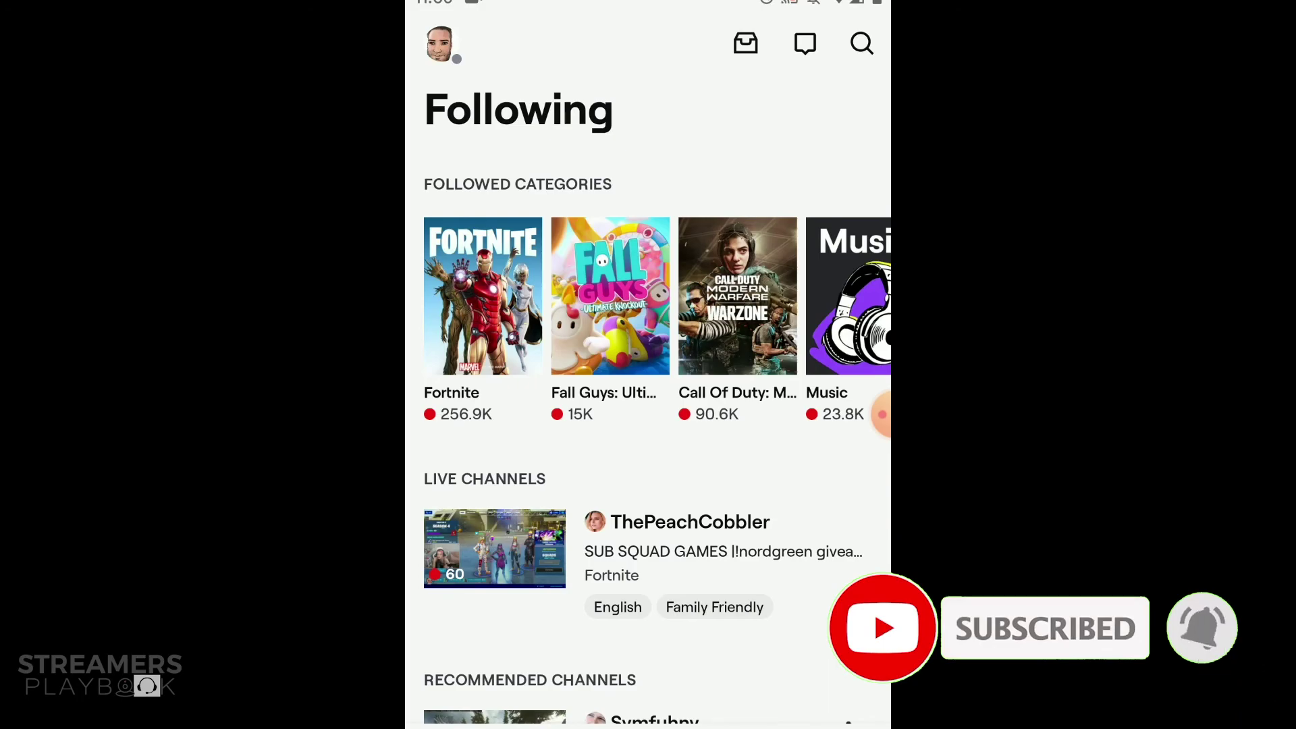